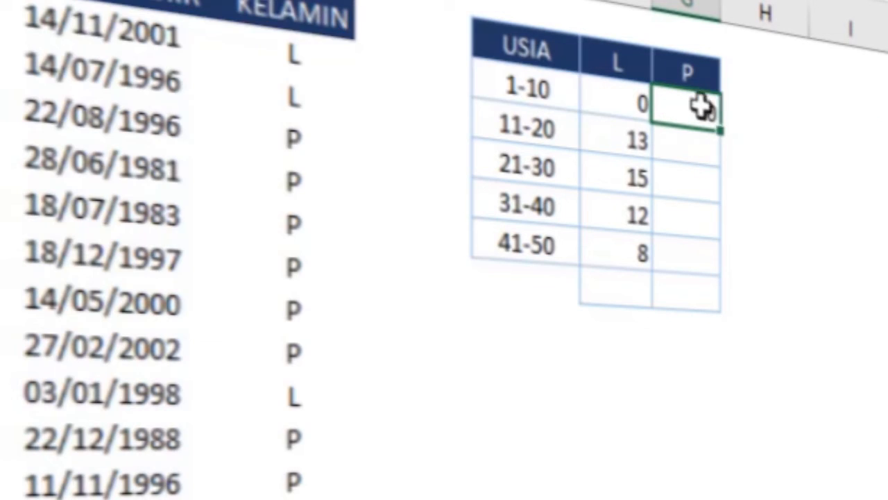
- Fill the P column's formula from the 1-10 row down to the 41-50 row
double_click(701, 105)
key(Escape)
double_click(720, 127)
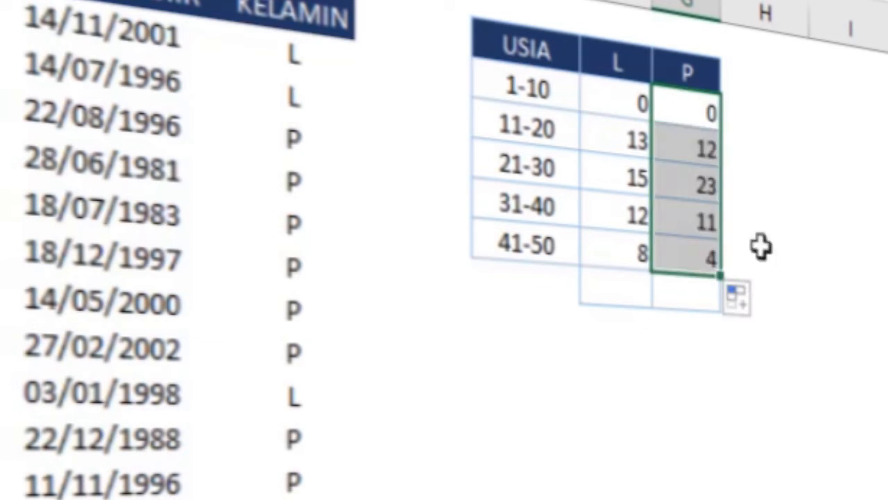
click(833, 200)
- Total the L column below the 41-50 row with AutoSum and copy the sum across to the P column
click(701, 117)
key(Down)
key(Down)
key(Down)
key(Down)
key(Down)
key(Left)
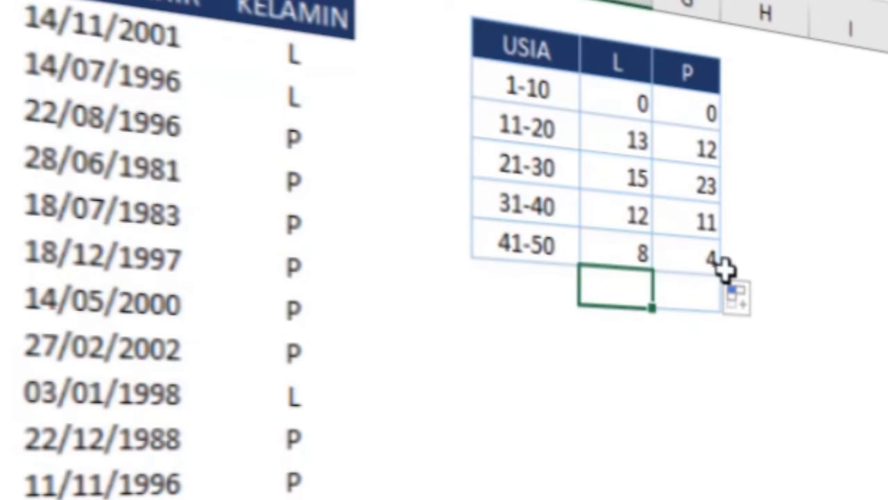
key(alt+equal)
drag(652, 307, 692, 299)
click(829, 306)
click(295, 54)
key(ctrl+shift+Down)
scroll(659, 313, up, 20)
click(831, 273)
text(=)
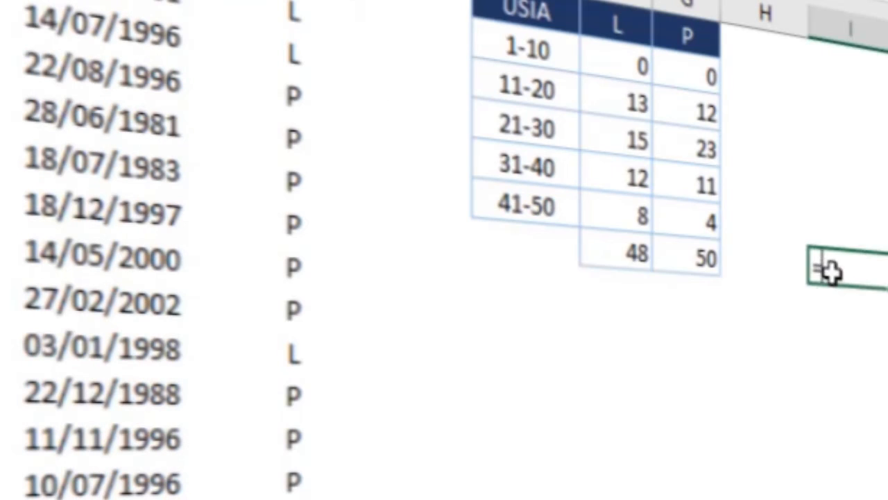
key(Escape)
- Count the L and P entries of the KELAMIN column with COUNTIF below the totals row as a cross-check
key(Left)
key(Left)
key(Left)
key(Down)
key(Down)
text(=COUNTIF()
scroll(811, 343, down, 3)
click(786, 358)
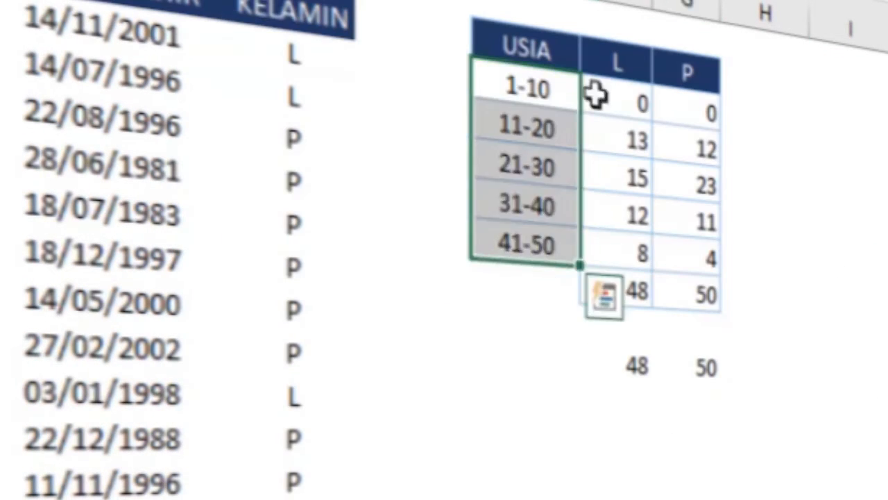
- Clear the two COUNTIF cross-check cells below the totals row
click(765, 189)
drag(614, 100, 704, 260)
drag(625, 366, 701, 368)
key(Delete)
click(694, 113)
key(Return)
click(794, 200)
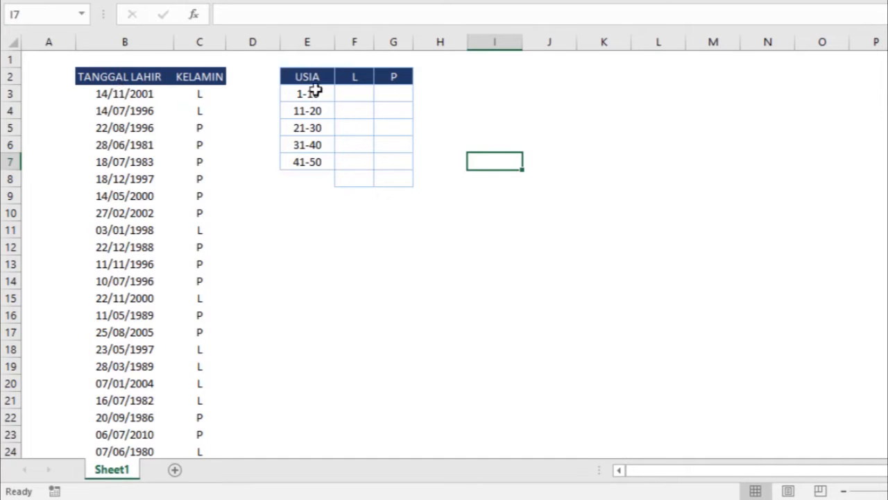
- Examine the TANGGAL LAHIR and KELAMIN data down to the last row and the USIA recap table with its L and P columns
scroll(444, 254, down, 20)
scroll(445, 254, up, 20)
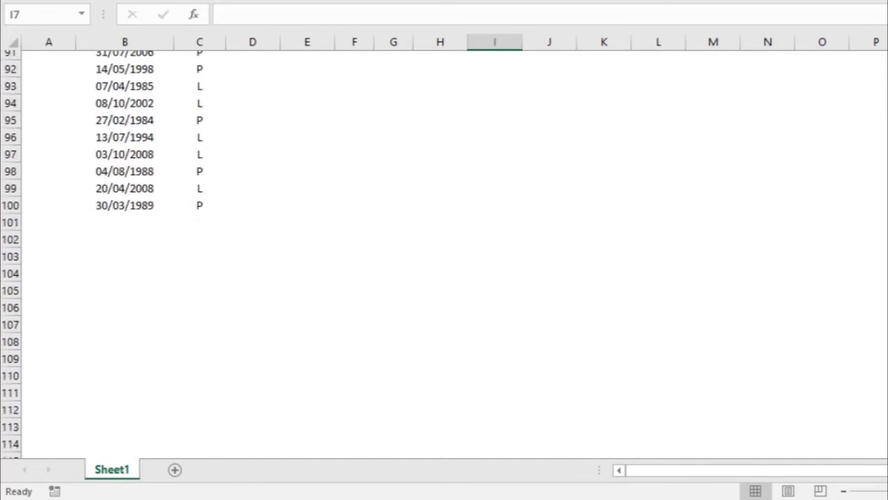
click(132, 149)
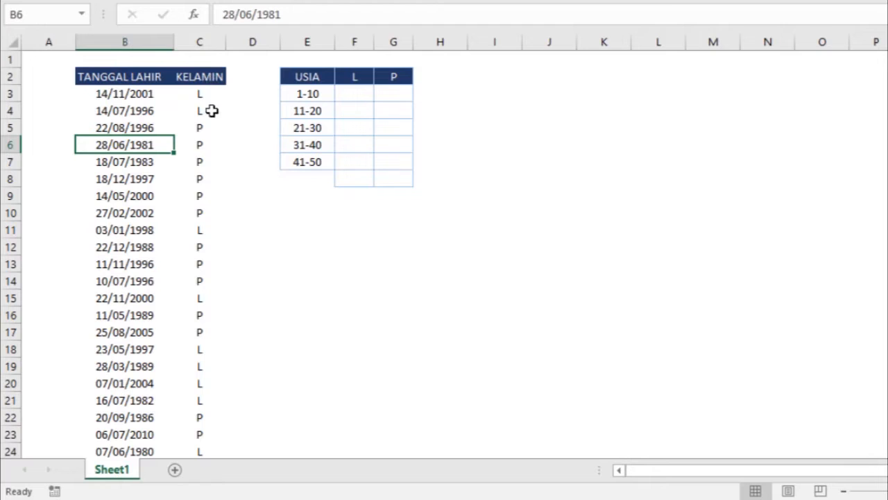
click(199, 210)
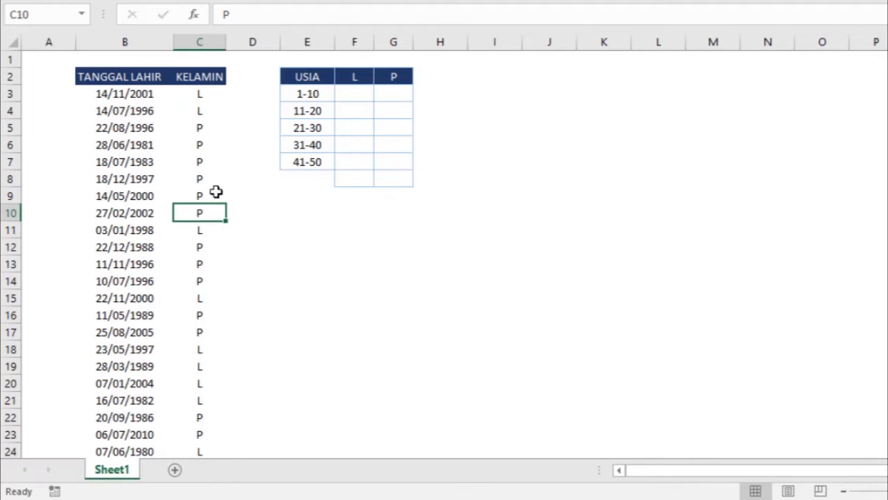
click(318, 93)
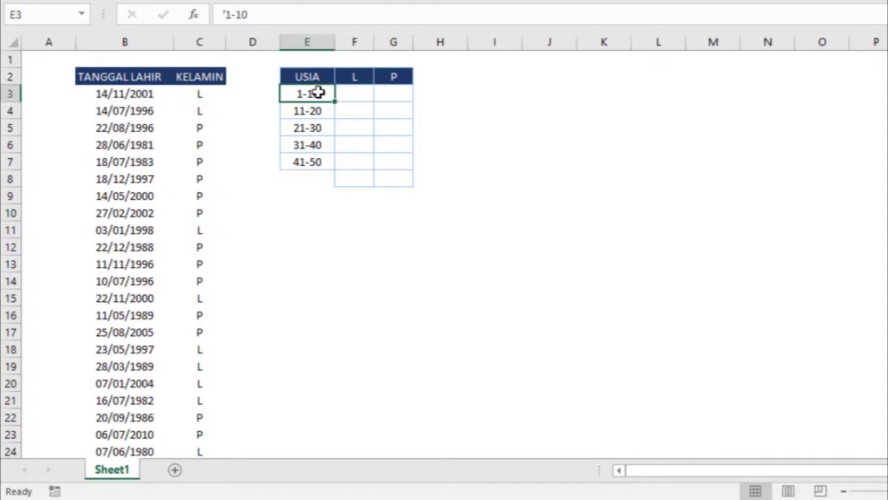
click(354, 90)
click(392, 91)
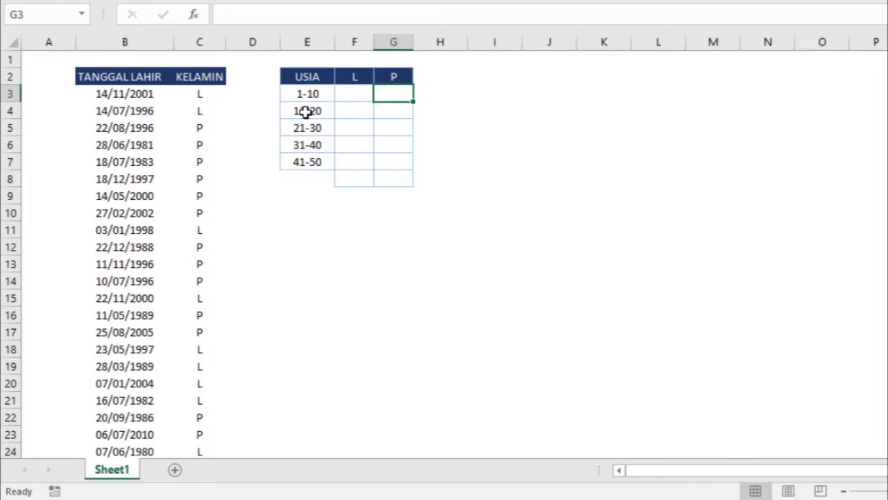
click(331, 113)
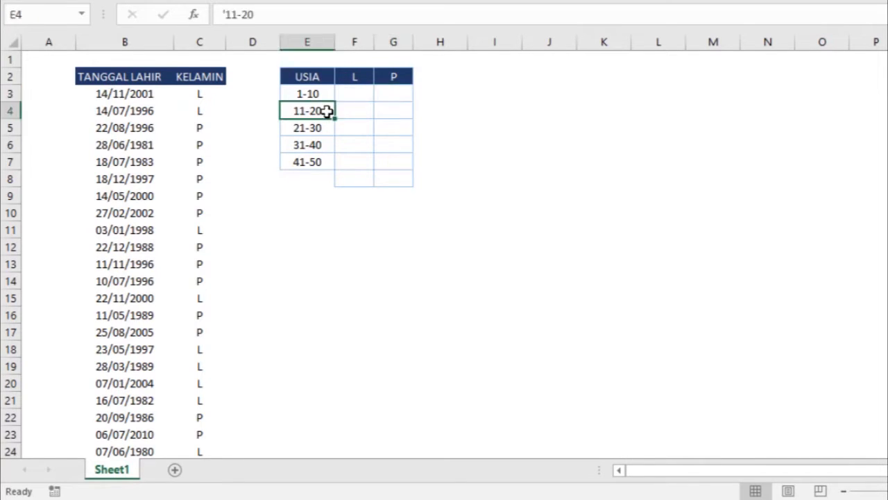
click(353, 111)
click(298, 163)
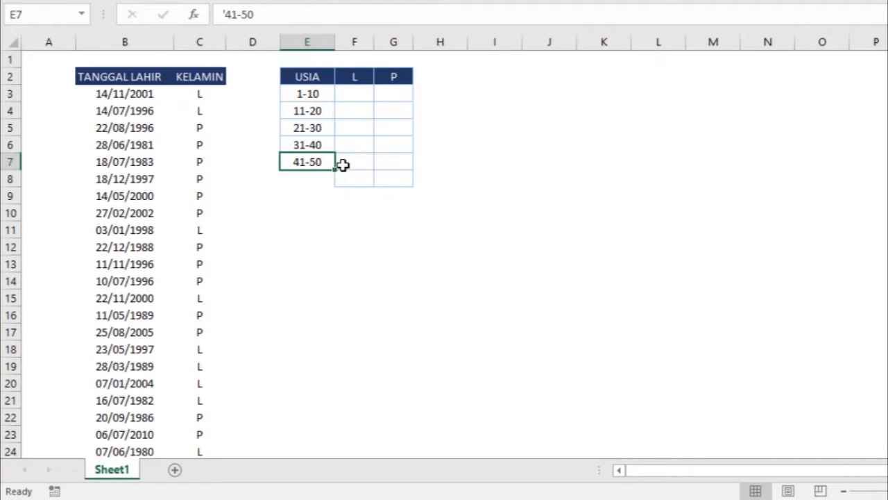
click(463, 142)
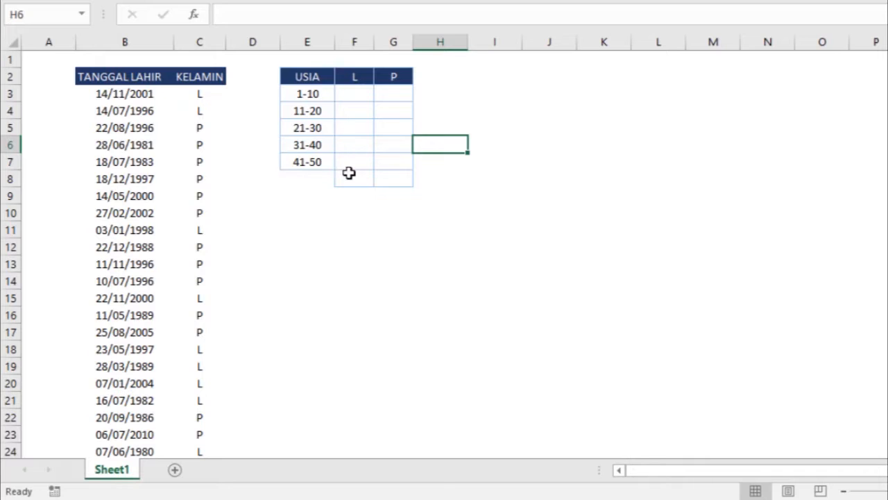
drag(347, 175, 383, 177)
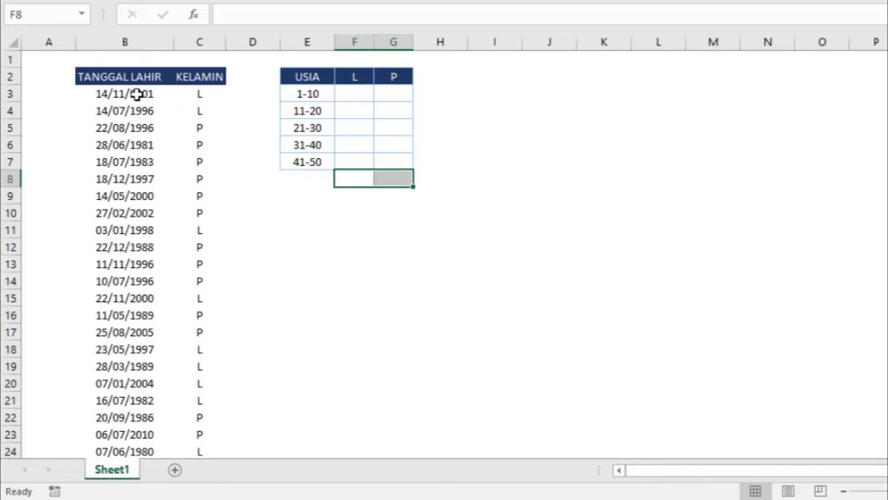
- Review the complete TANGGAL LAHIR range B3:B100 as the source for the age recap
drag(137, 92, 145, 245)
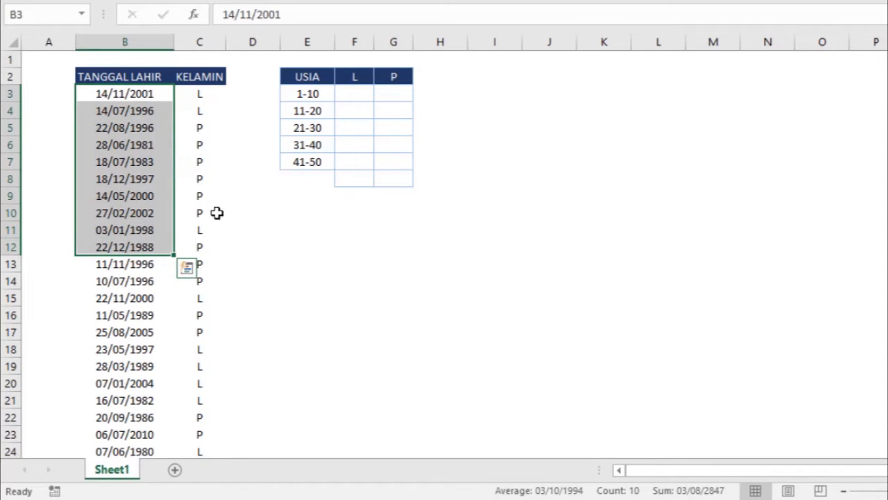
key(ctrl+shift+Down)
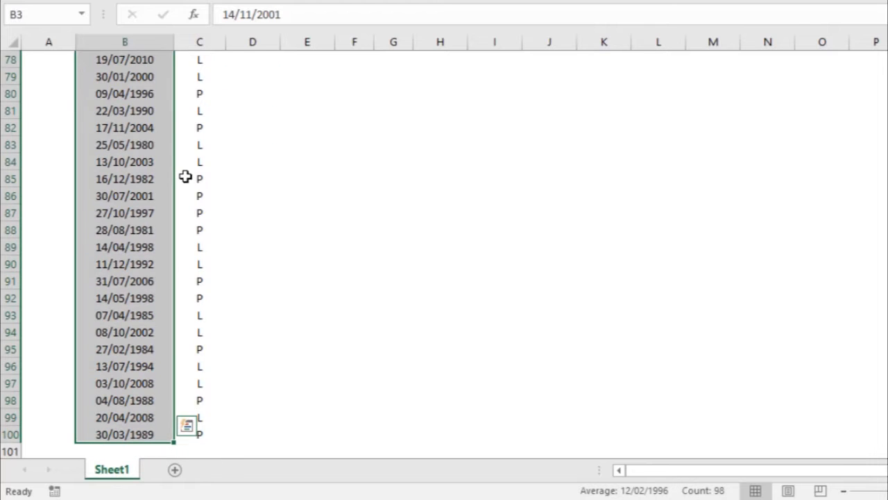
scroll(113, 209, up, 20)
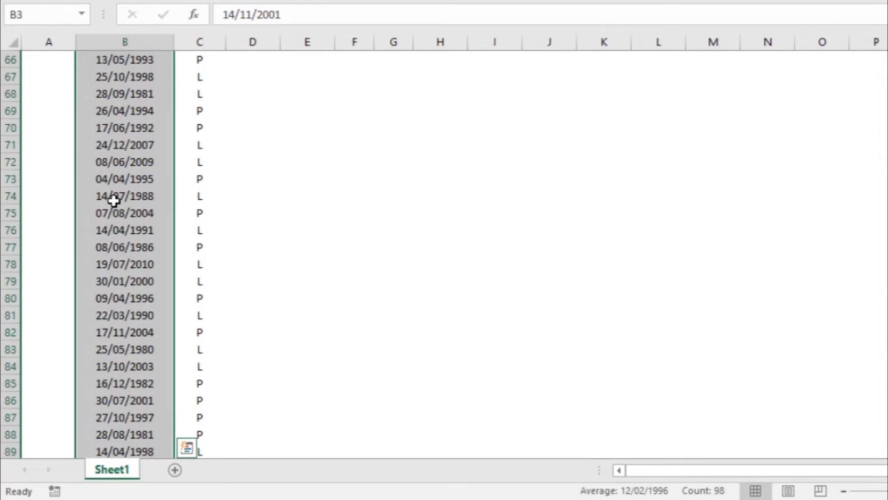
scroll(114, 195, up, 4)
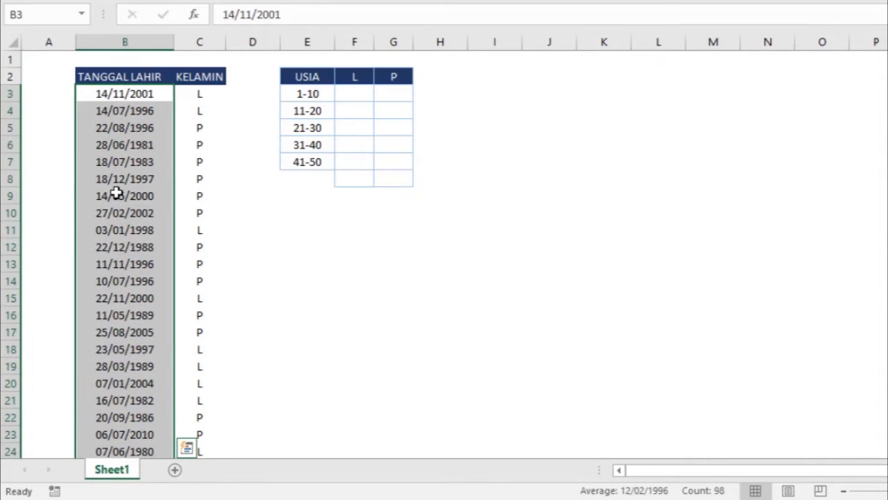
click(252, 145)
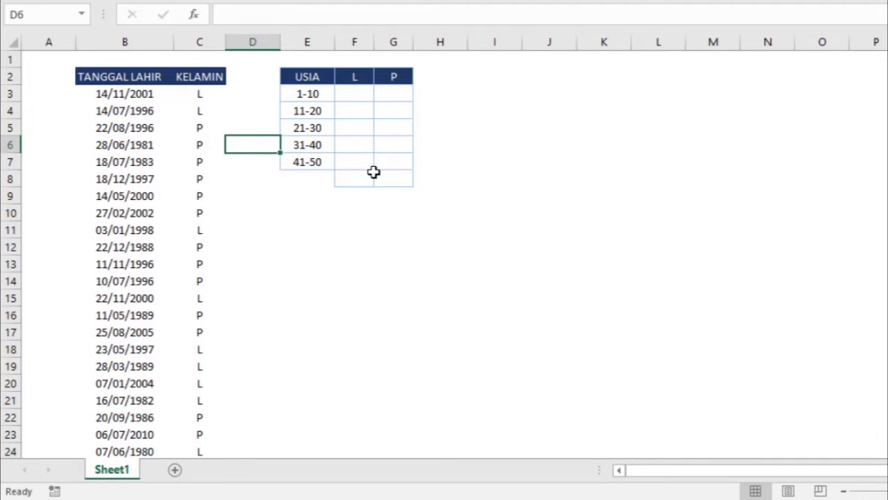
click(436, 120)
- Open Module1 in the Visual Basic editor, examine the RekapUsiaKelamin function, and return to the worksheet
click(360, 93)
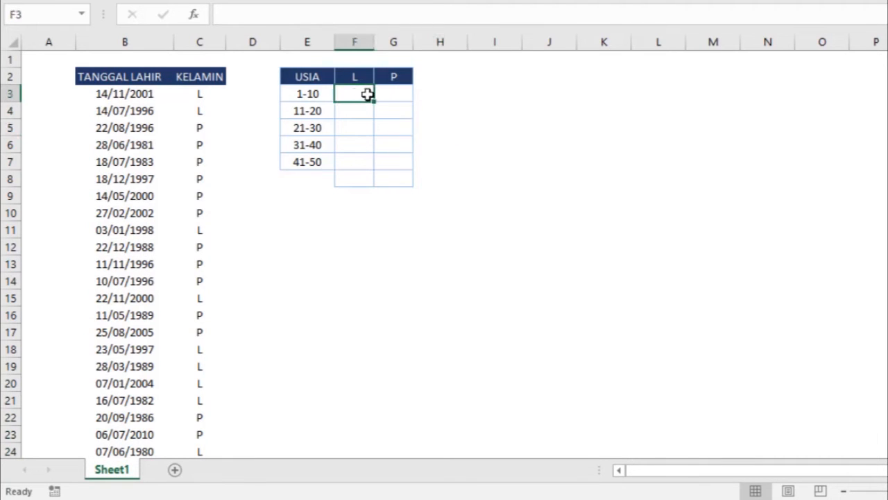
click(488, 0)
click(437, 21)
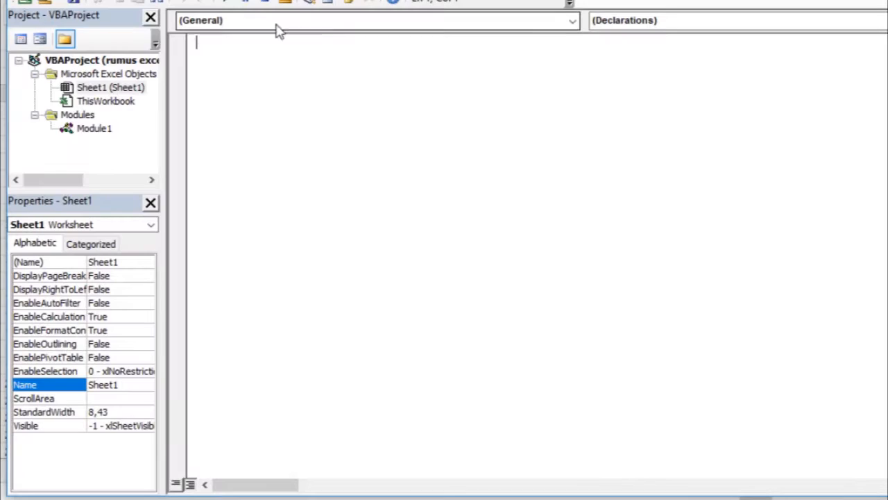
double_click(84, 128)
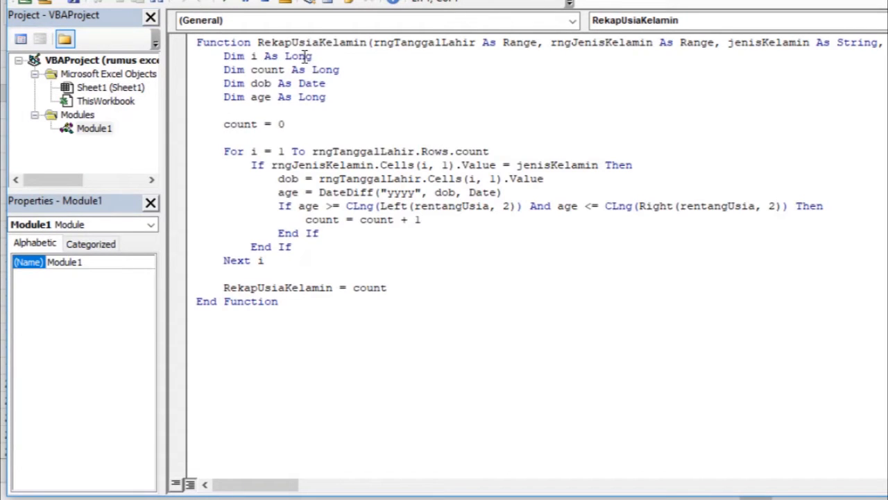
double_click(300, 45)
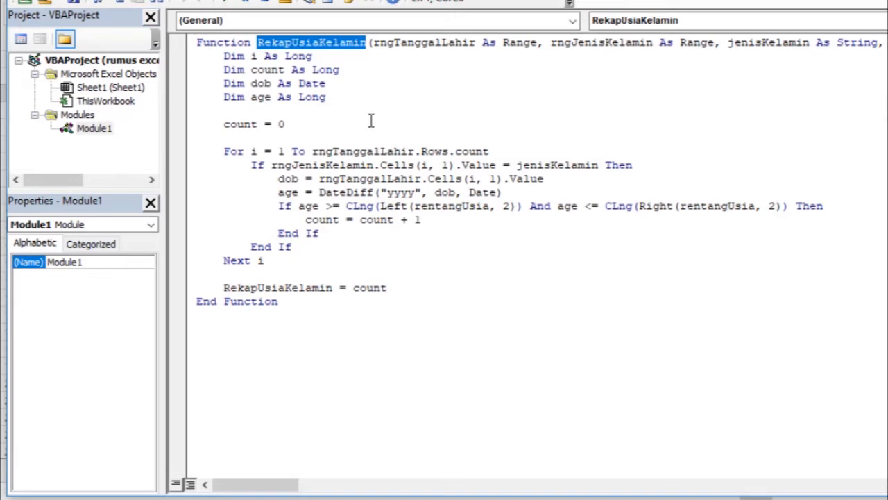
click(381, 152)
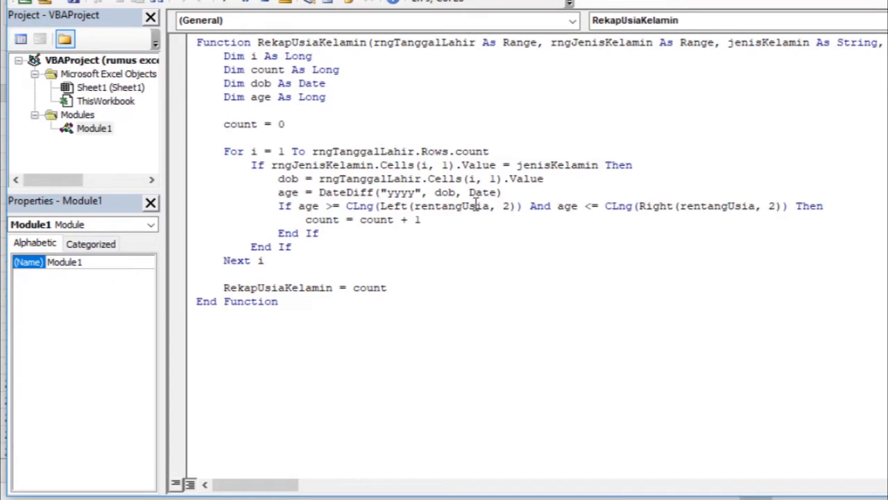
mouse_move(733, 499)
click(625, 486)
click(514, 129)
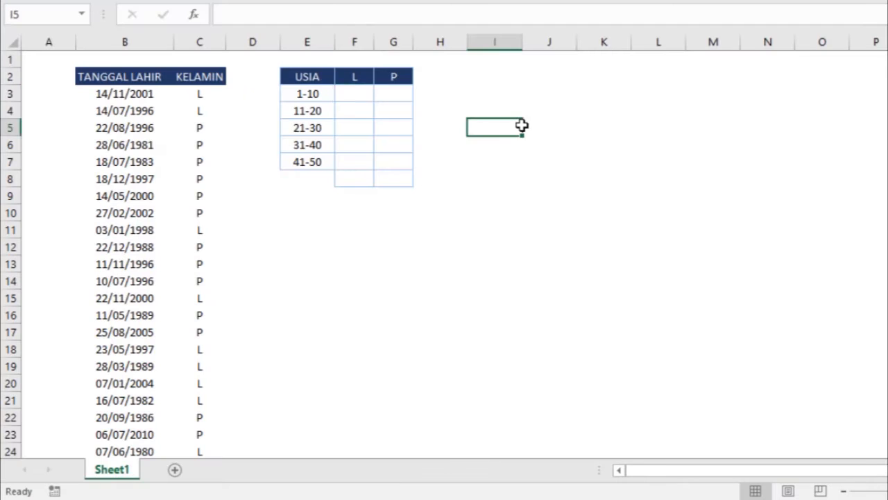
- Begin a formula with the RekapUsiaKelamin function in cell F3
click(364, 90)
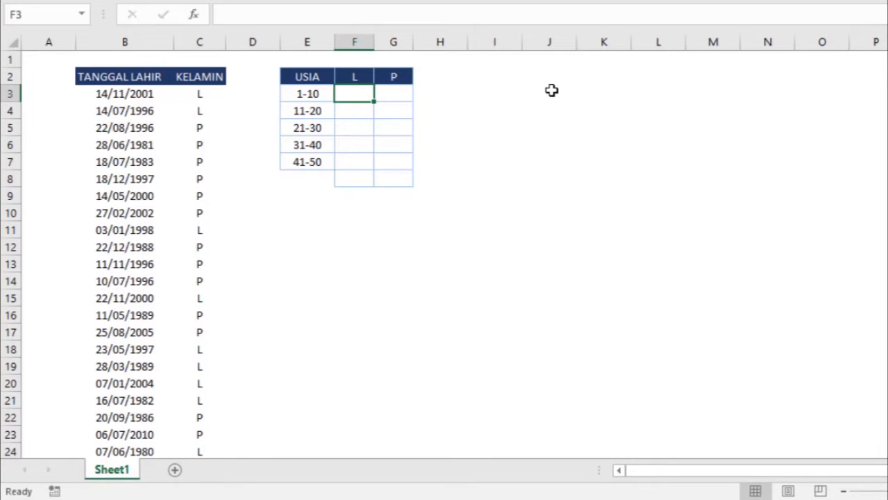
text(=re)
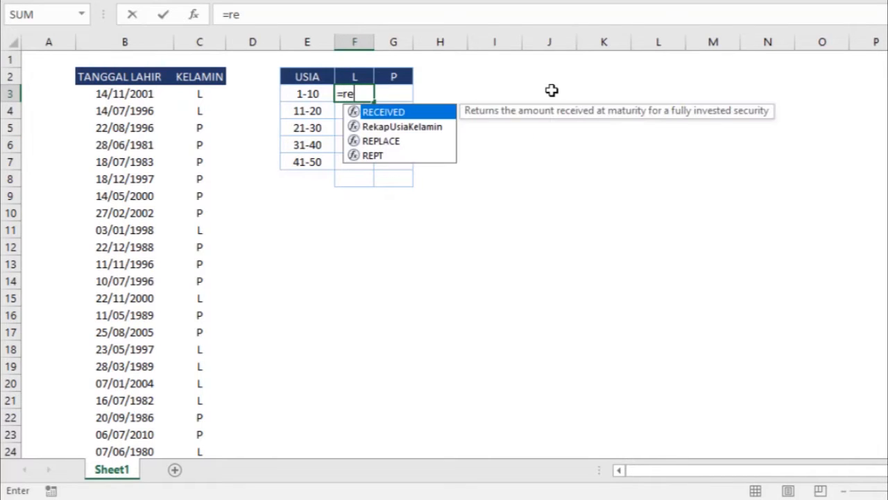
key(Down)
key(Tab)
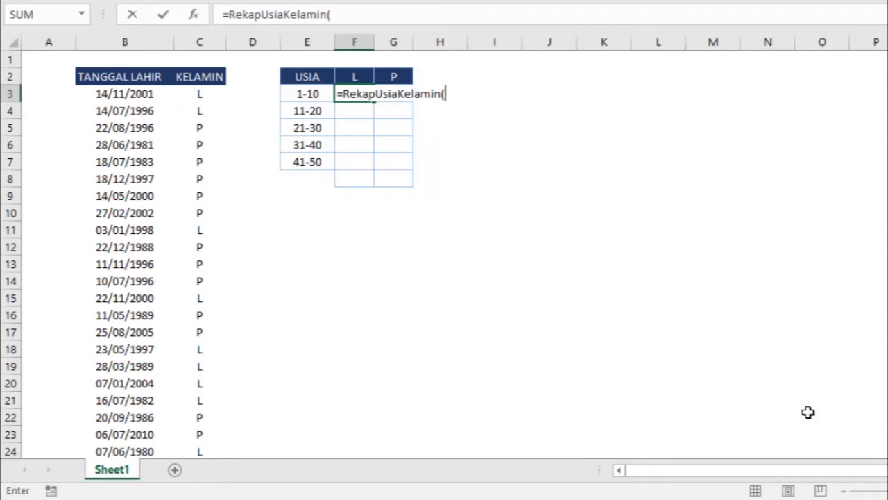
- Check the RekapUsiaKelamin function's arguments in the Visual Basic editor and return to the formula in F3
mouse_move(736, 498)
click(798, 479)
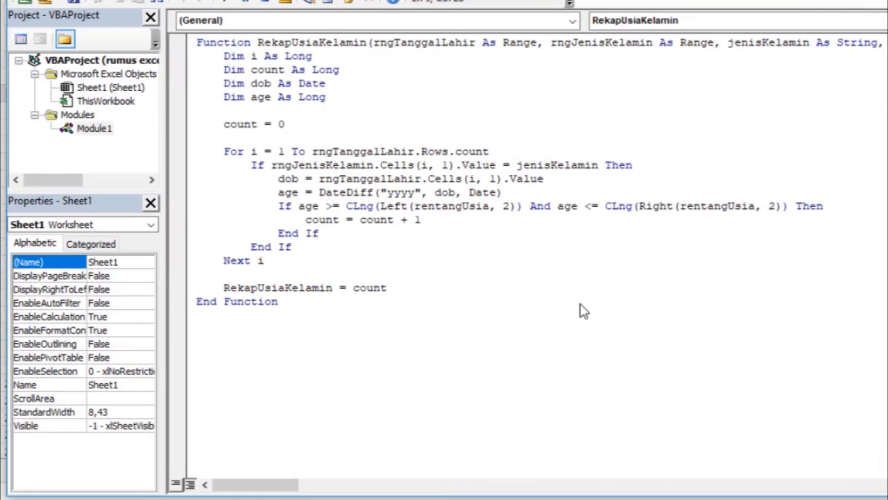
mouse_move(715, 498)
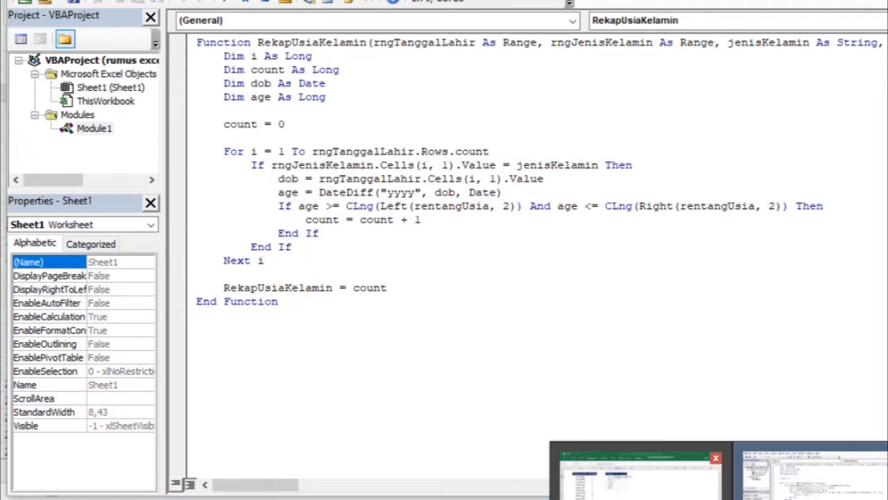
click(649, 486)
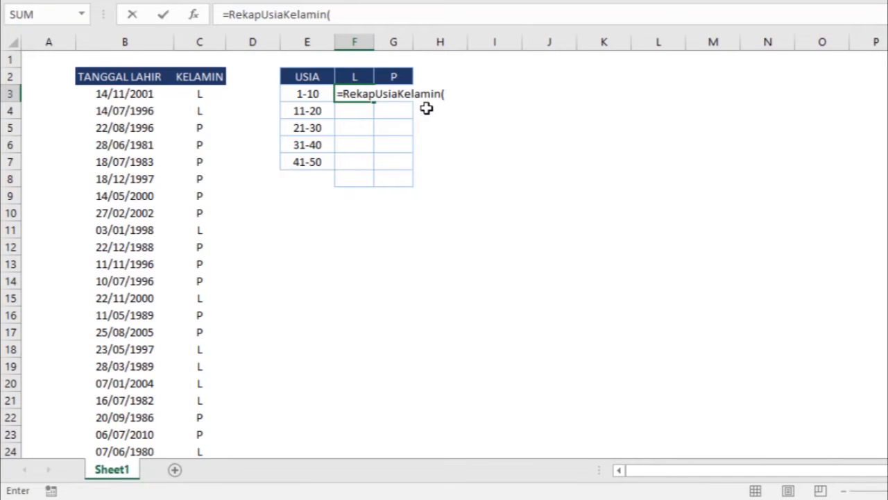
- Add the birth-date range B3:B100 and gender range C3:C100 as absolute references in the F3 formula
click(135, 93)
key(ctrl+shift+Down)
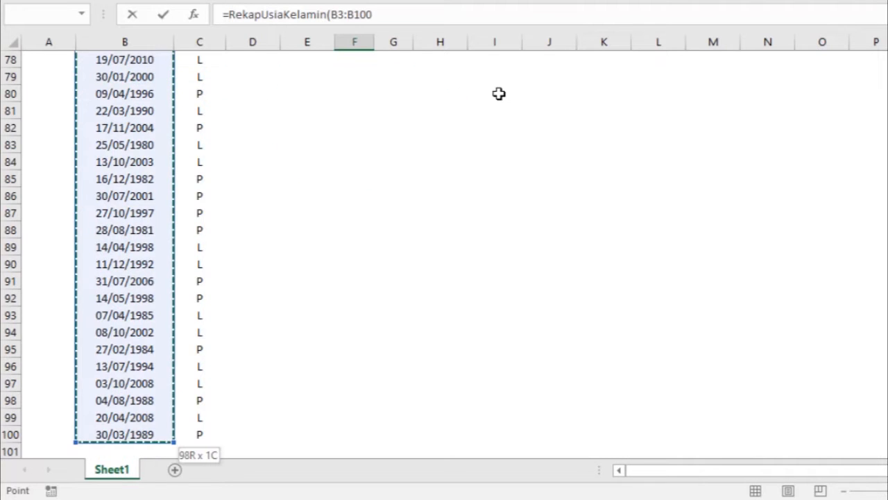
scroll(499, 93, up, 20)
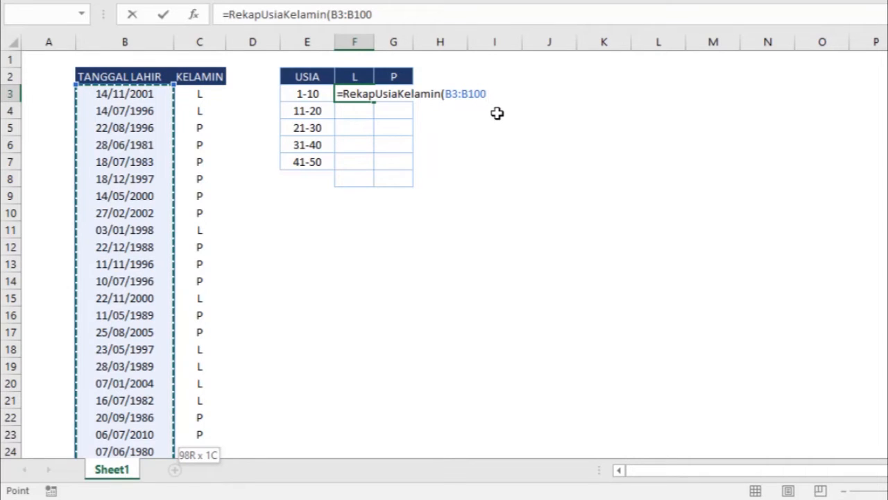
text(;)
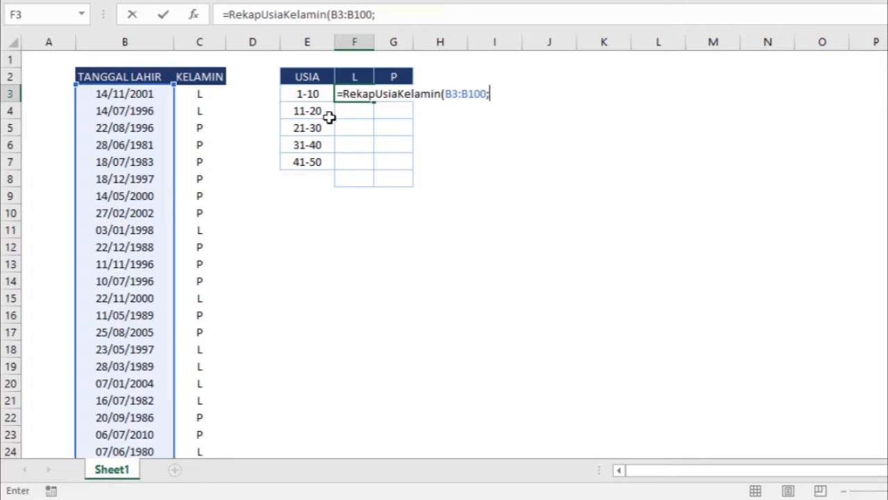
click(216, 94)
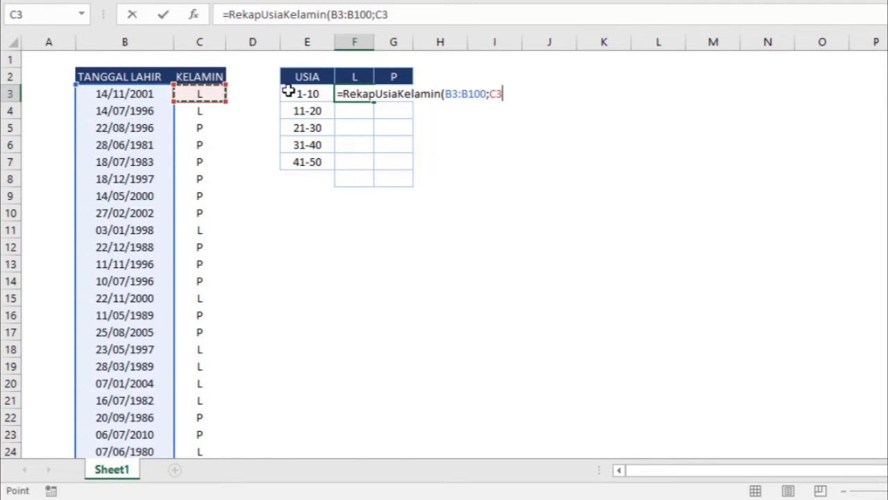
key(ctrl+shift+Down)
scroll(455, 166, up, 20)
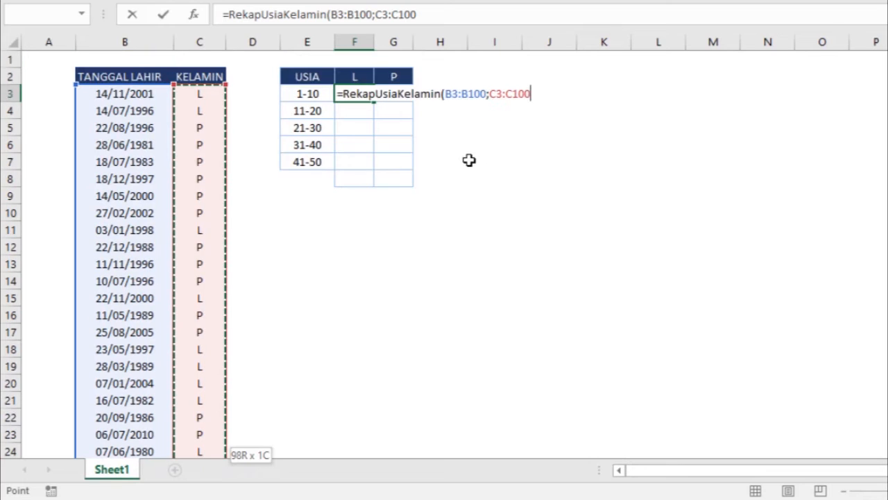
drag(531, 94, 444, 95)
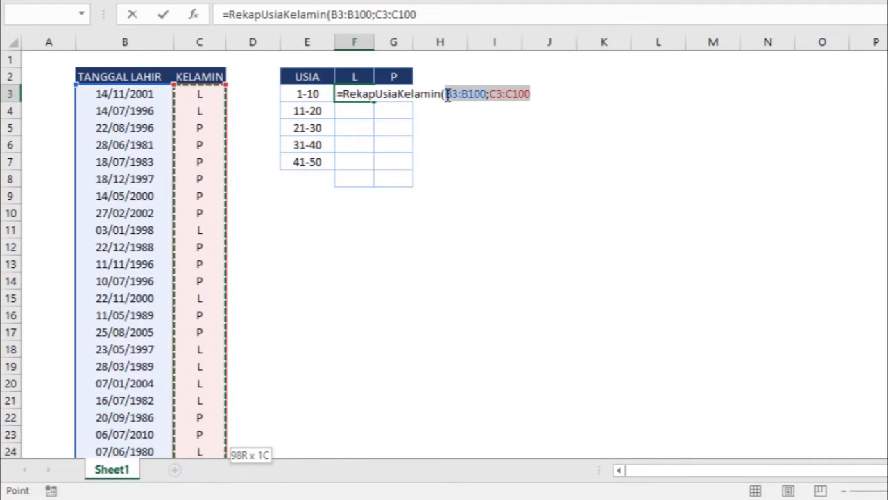
key(F4)
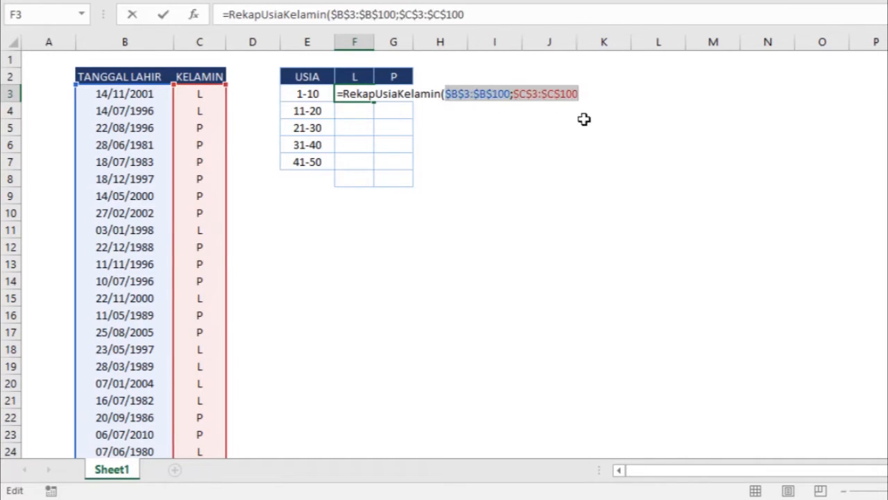
- Complete the F3 formula with "L" as the gender criterion and E3 as the age group
click(587, 93)
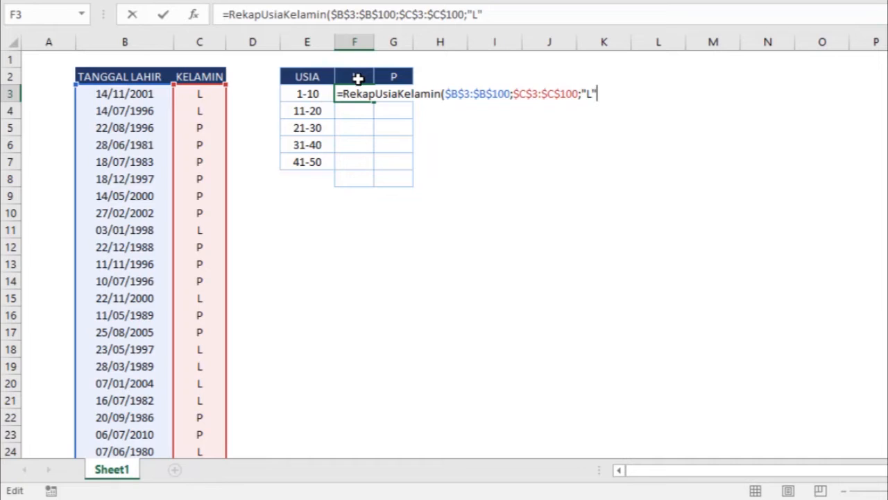
text(;)
click(313, 94)
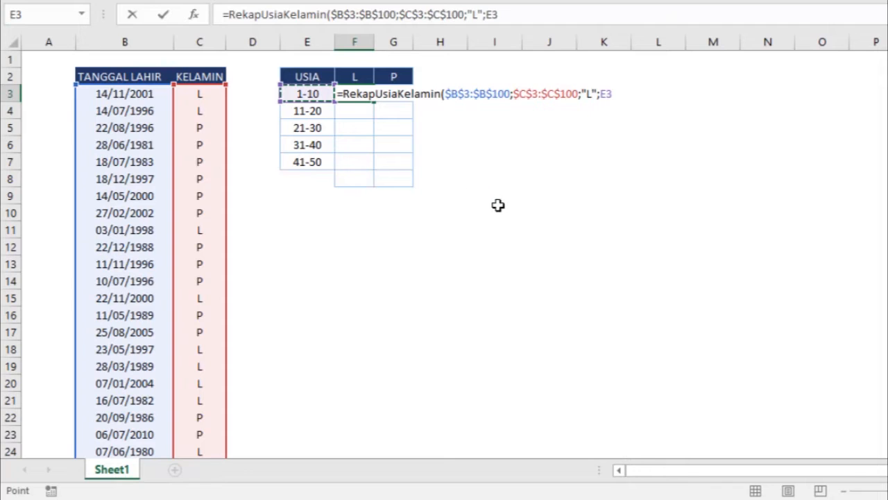
key(Return)
- Fill the F3 formula down through F7 for the remaining age groups in the L column
click(368, 93)
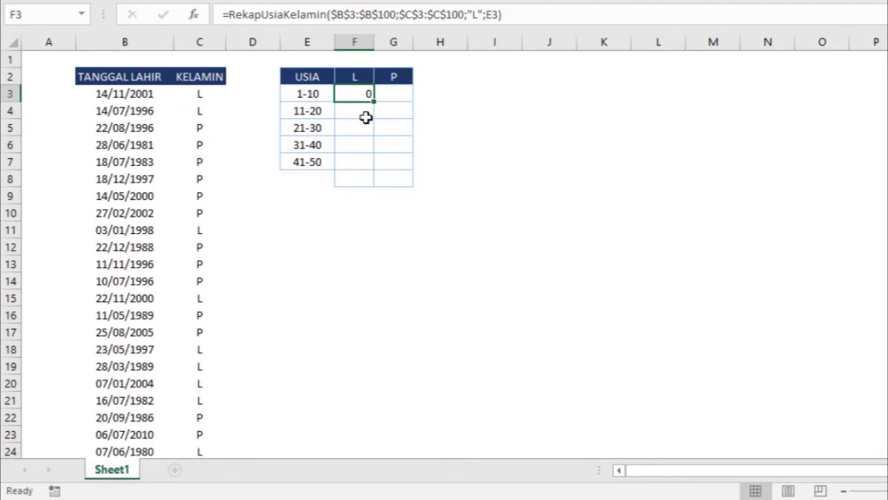
click(312, 113)
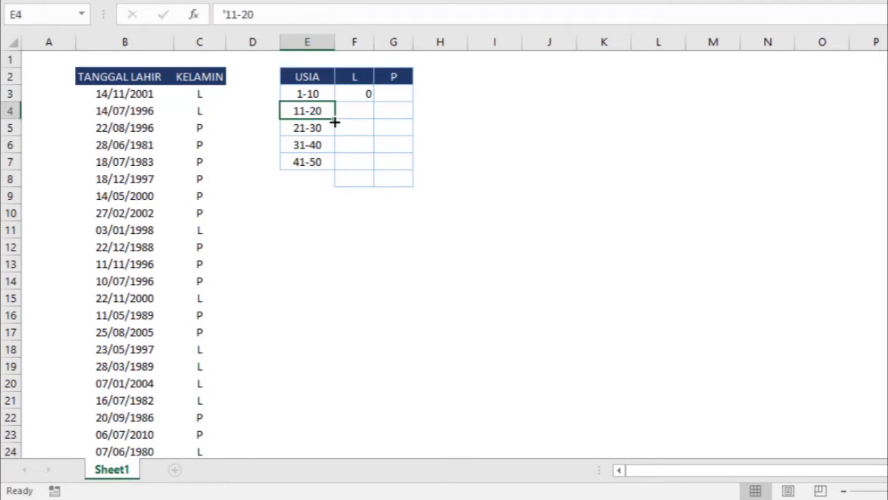
click(363, 95)
drag(374, 101, 368, 171)
click(486, 149)
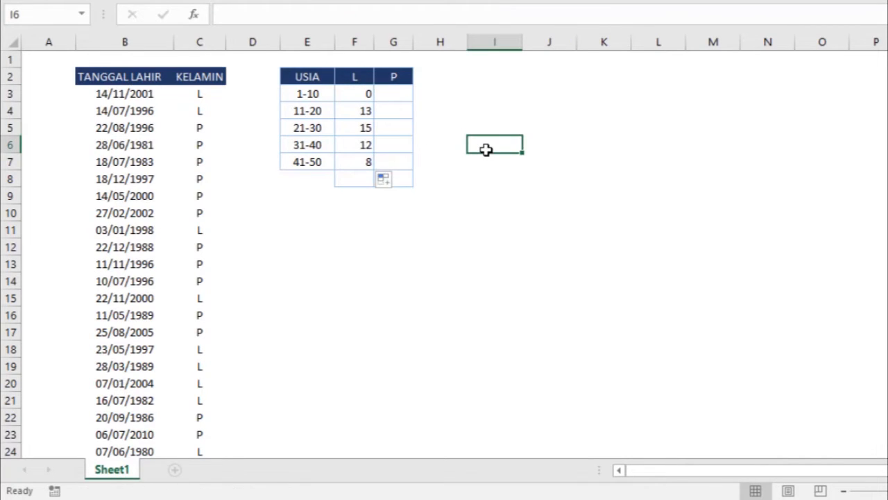
- Examine the L column results and formulas in F4:F7 against their age groups
click(359, 115)
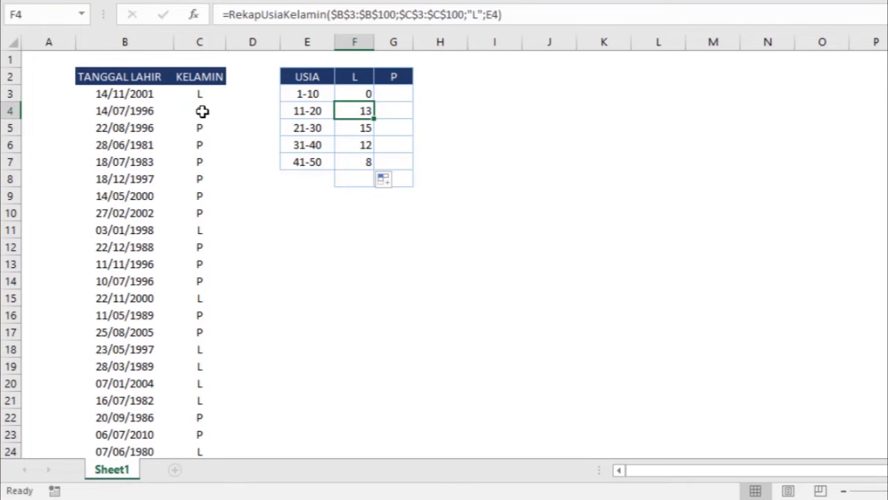
click(203, 111)
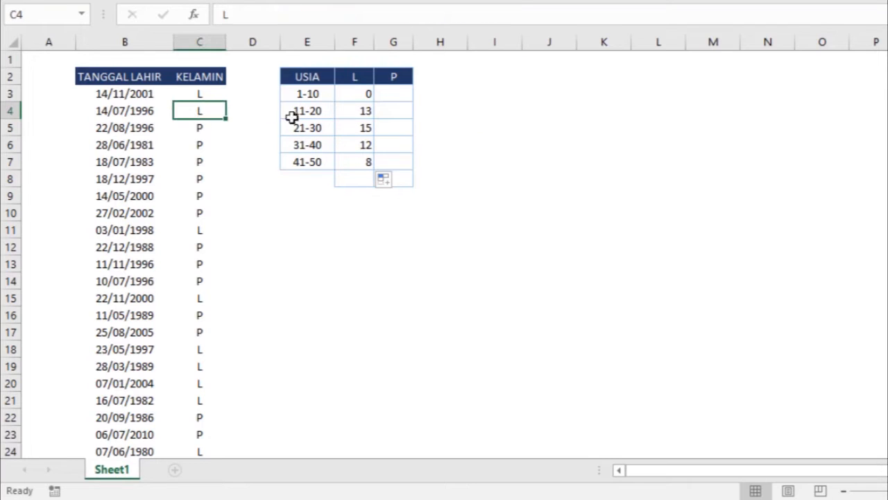
click(366, 131)
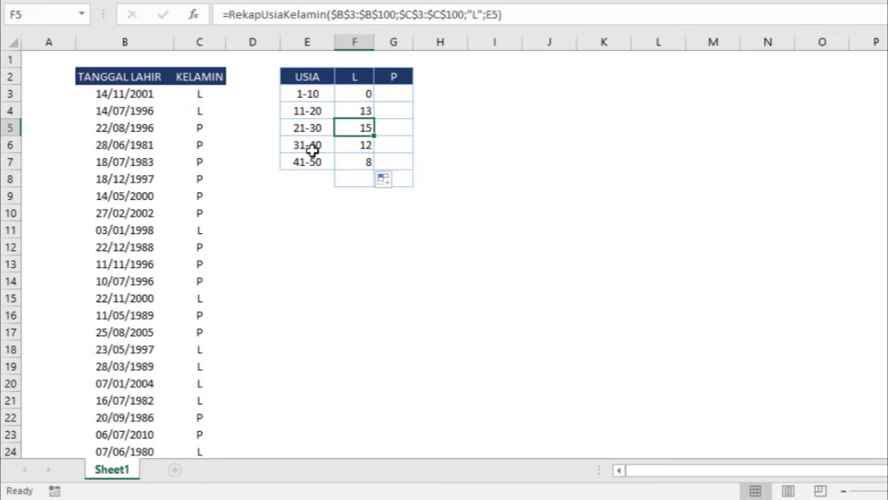
click(363, 147)
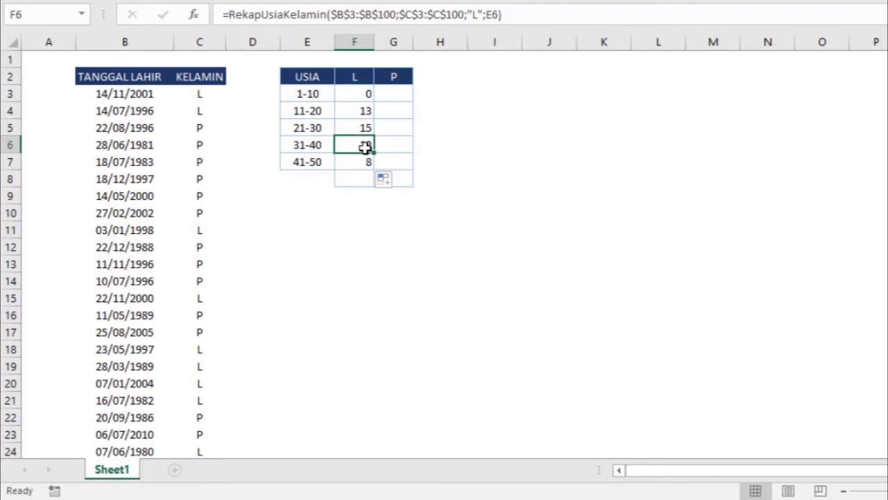
click(303, 166)
click(363, 163)
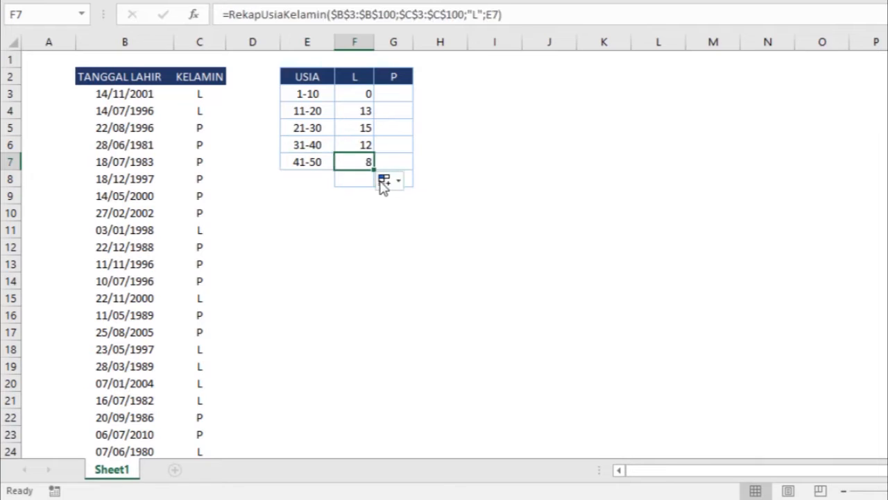
click(381, 214)
click(363, 147)
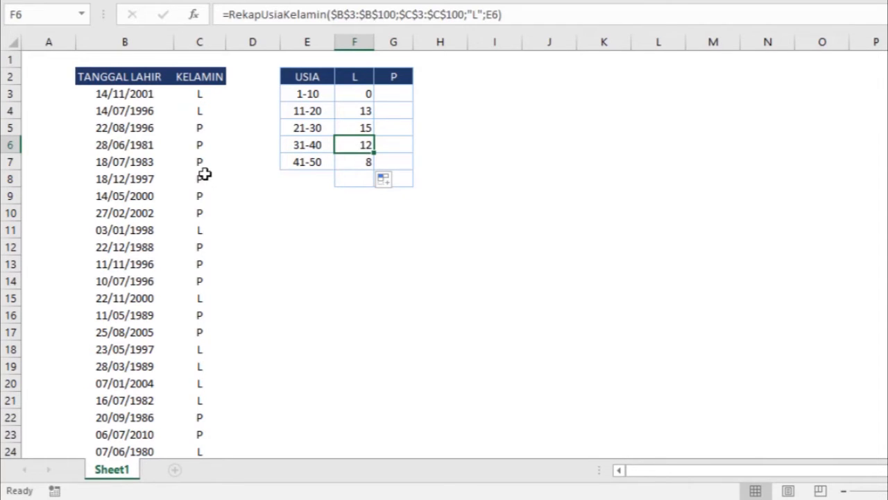
- Compare the TANGGAL LAHIR and KELAMIN source entries with the L recap formula in F3
scroll(199, 195, down, 6)
scroll(199, 198, up, 6)
click(141, 93)
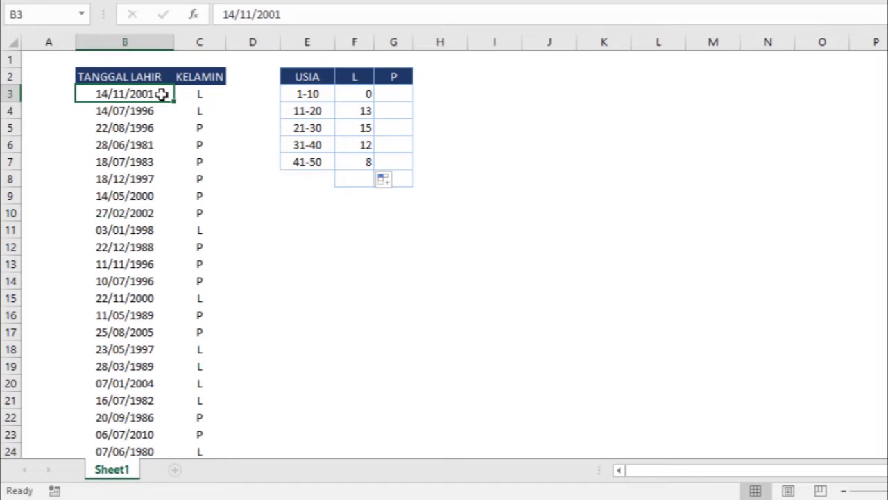
click(199, 94)
click(202, 112)
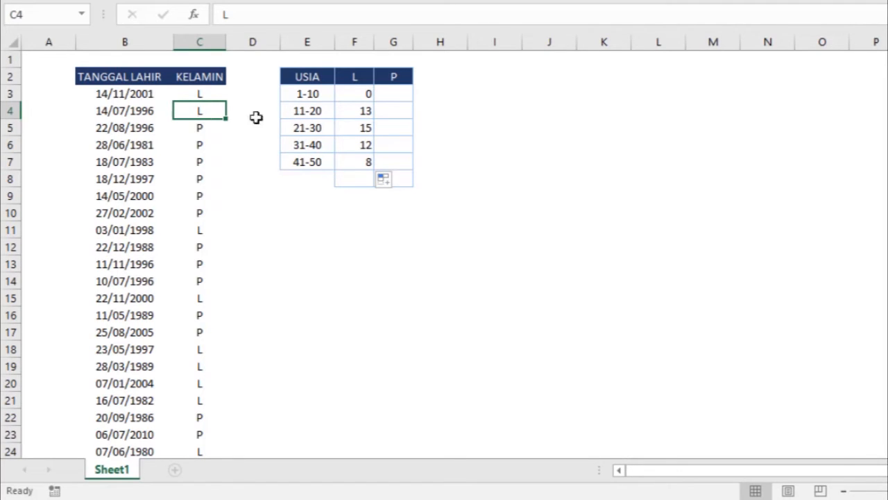
click(365, 91)
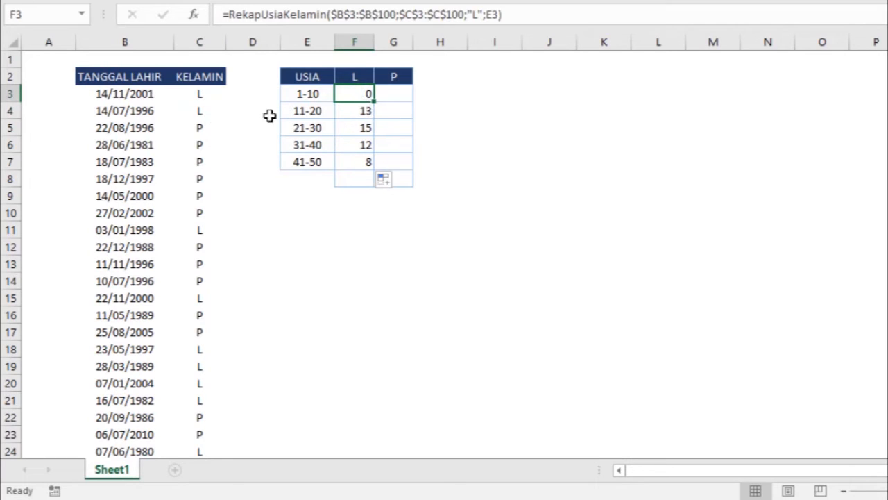
click(440, 118)
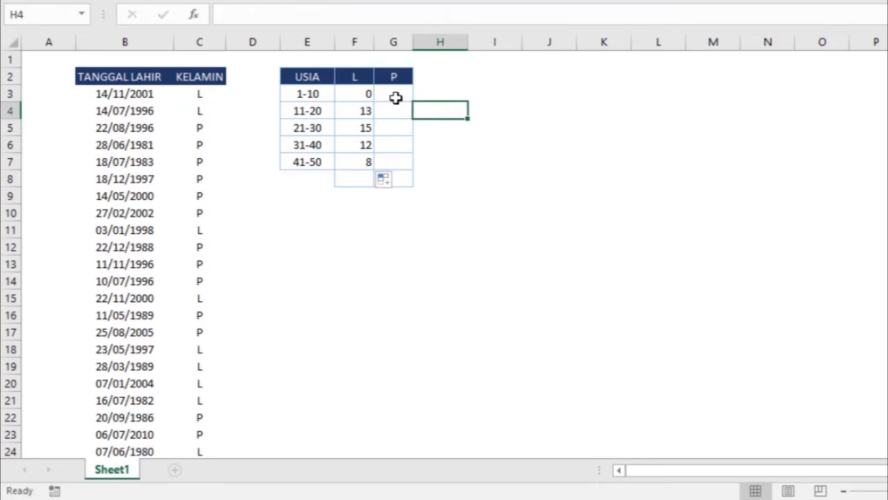
click(396, 97)
click(362, 91)
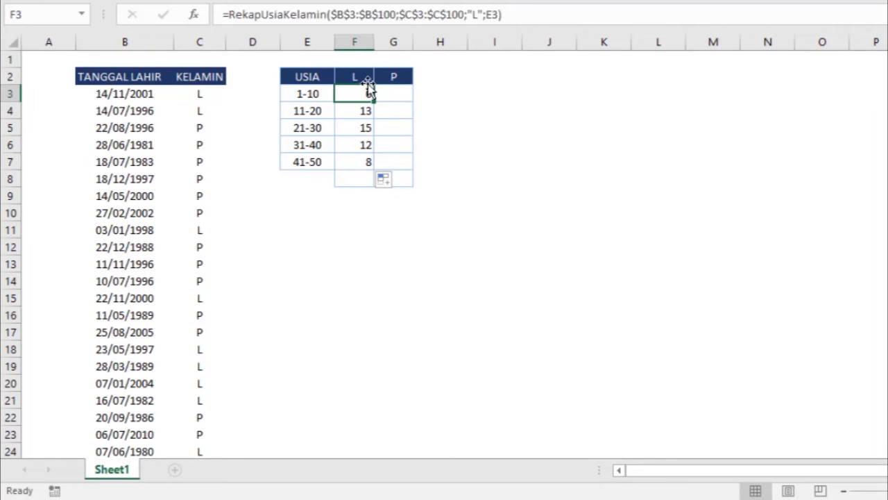
click(399, 95)
click(358, 94)
double_click(340, 94)
drag(341, 94, 543, 113)
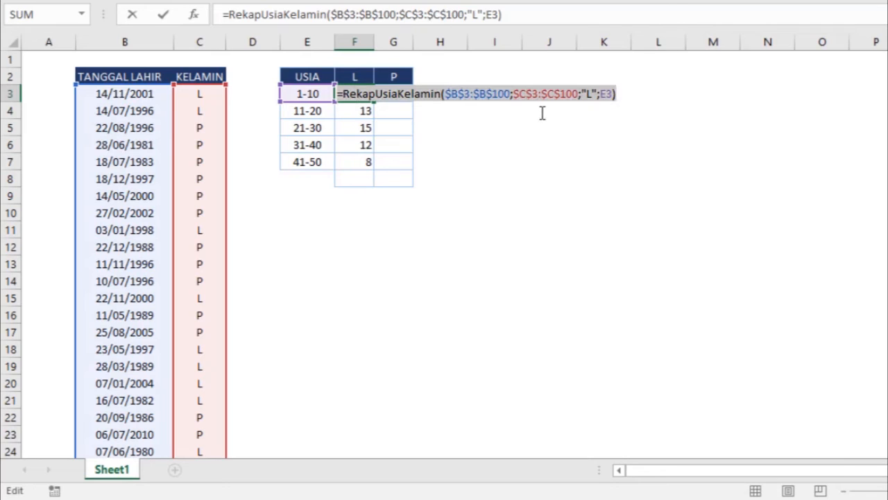
key(ctrl+c)
key(Escape)
click(555, 208)
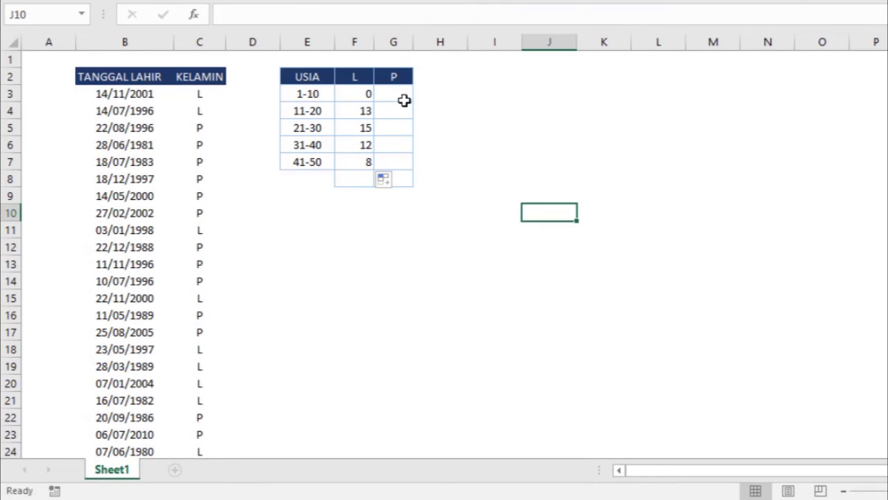
- Begin a RekapUsiaKelamin formula in G3 with the birth-date range B3:B100 as its first argument
click(401, 97)
text(=rek)
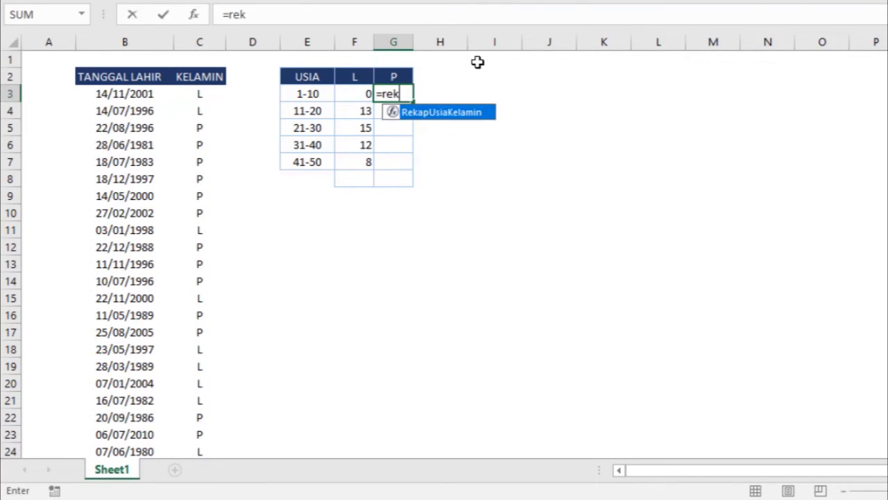
key(Tab)
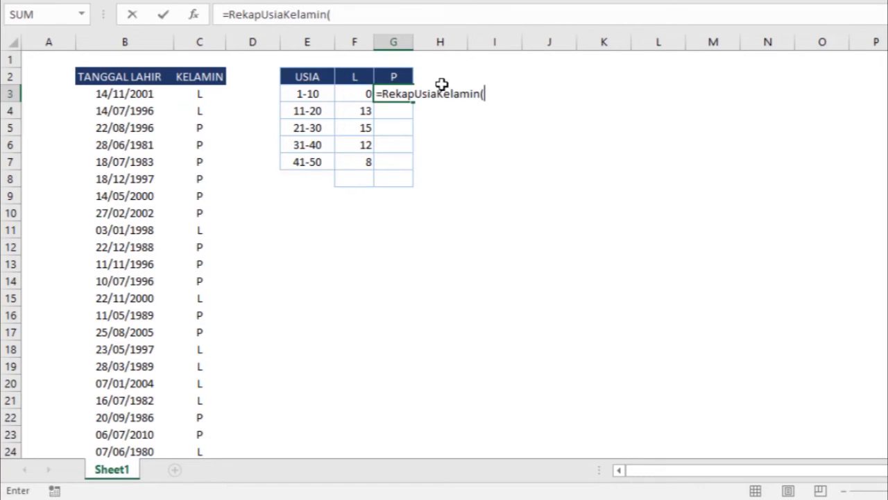
click(128, 91)
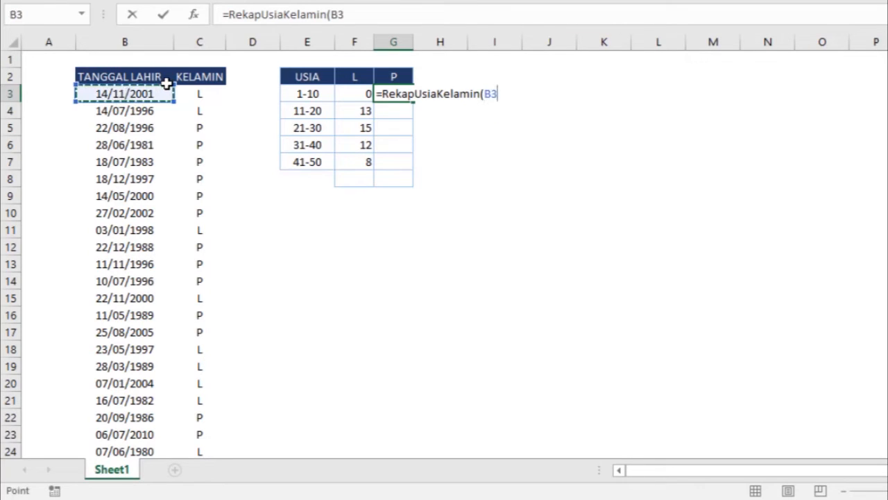
key(ctrl+shift+Down)
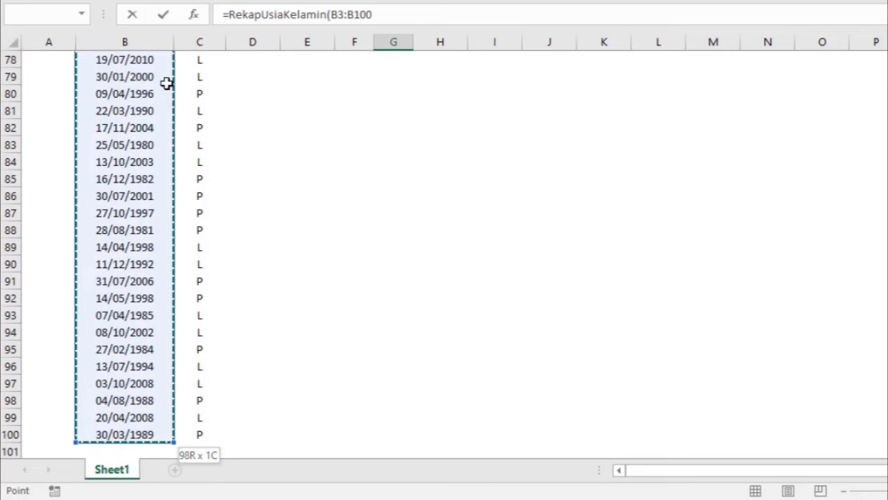
text(;)
scroll(871, 147, up, 16)
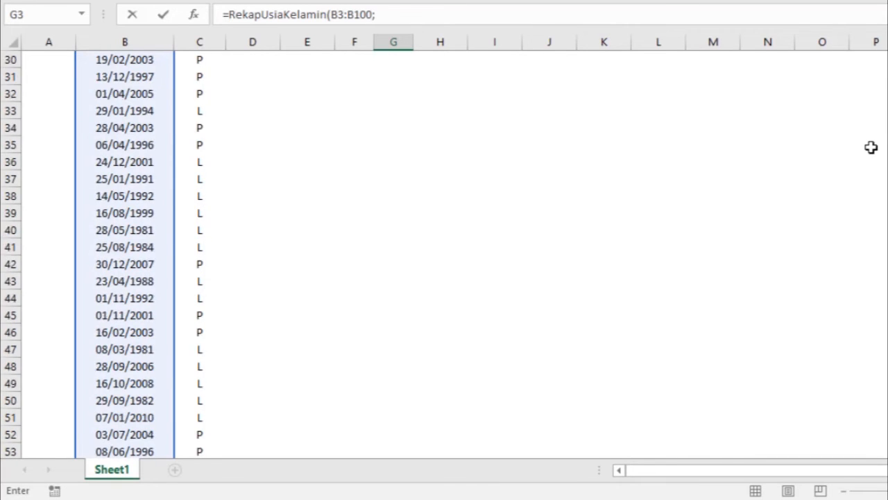
scroll(871, 147, up, 10)
- Add the gender range C3:C100 to the G3 formula and make both range references absolute
click(206, 91)
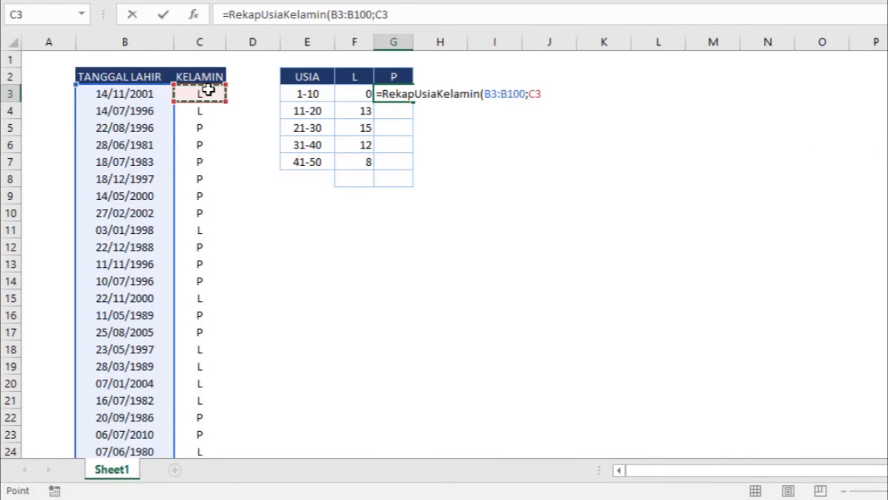
key(ctrl+shift+Down)
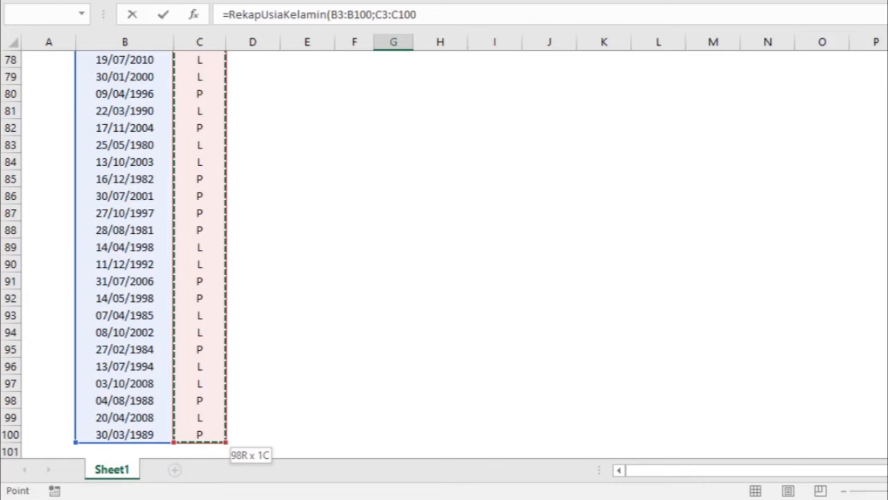
scroll(444, 249, down, 8)
scroll(444, 250, up, 20)
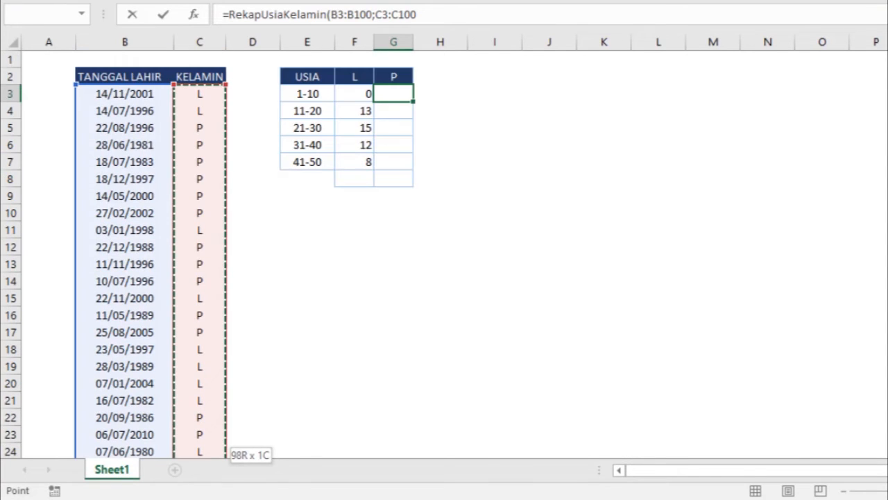
drag(490, 94, 578, 93)
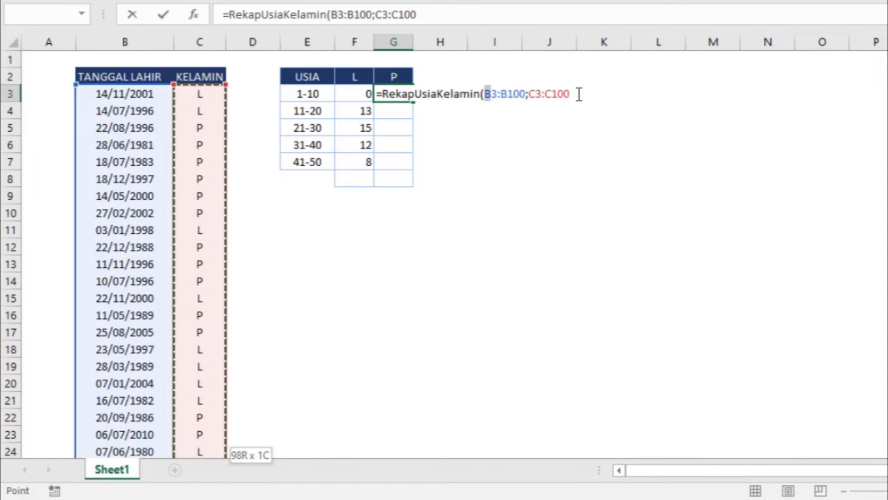
key(F4)
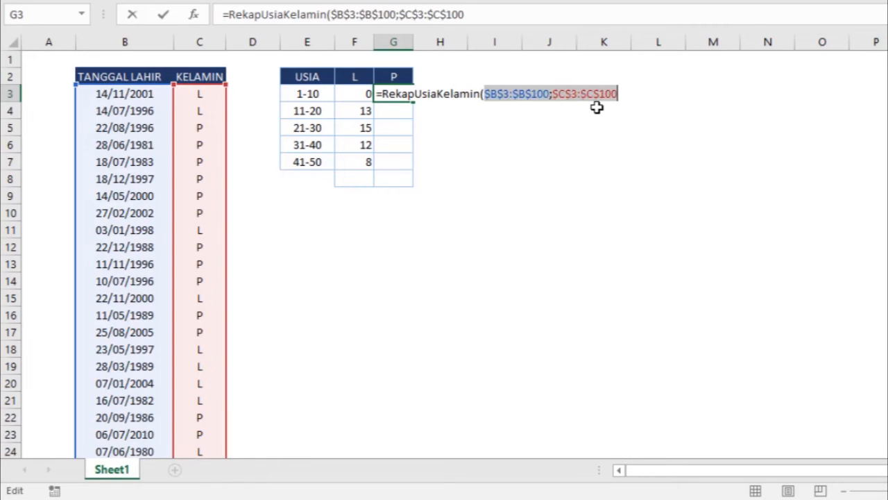
- Complete the G3 formula with "L" as the gender criterion and E3 as the age group
key(End)
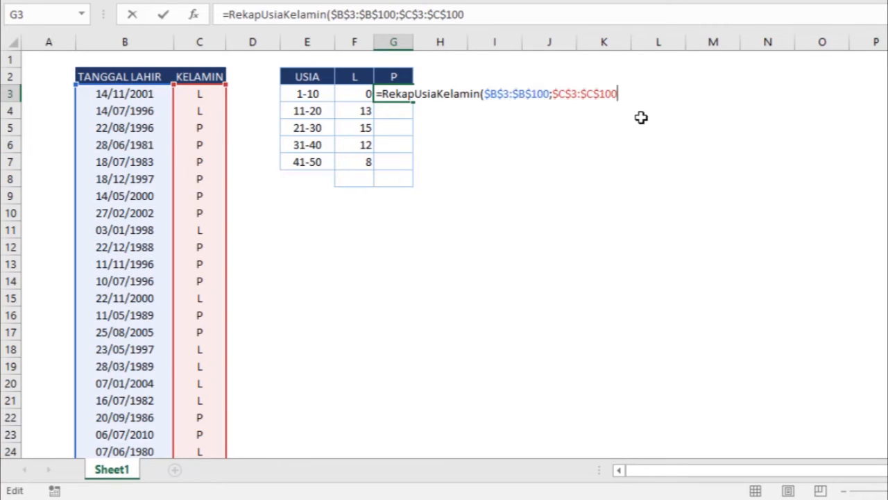
text(;"L";)
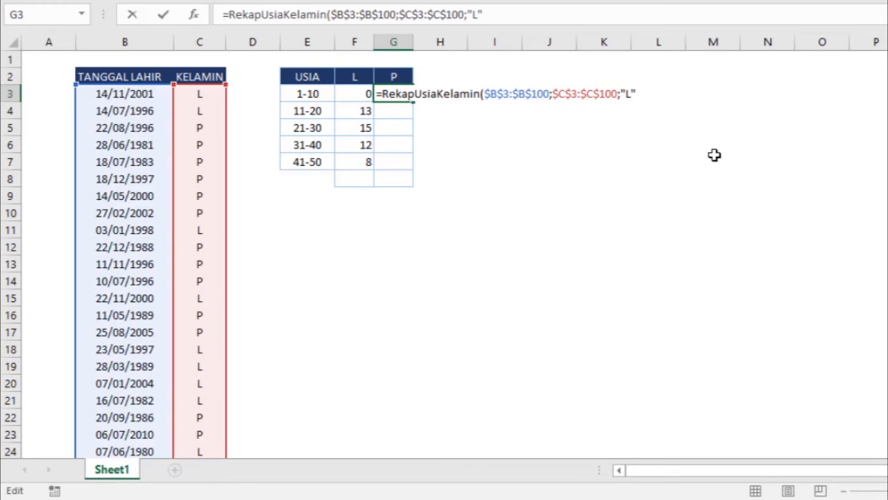
click(306, 93)
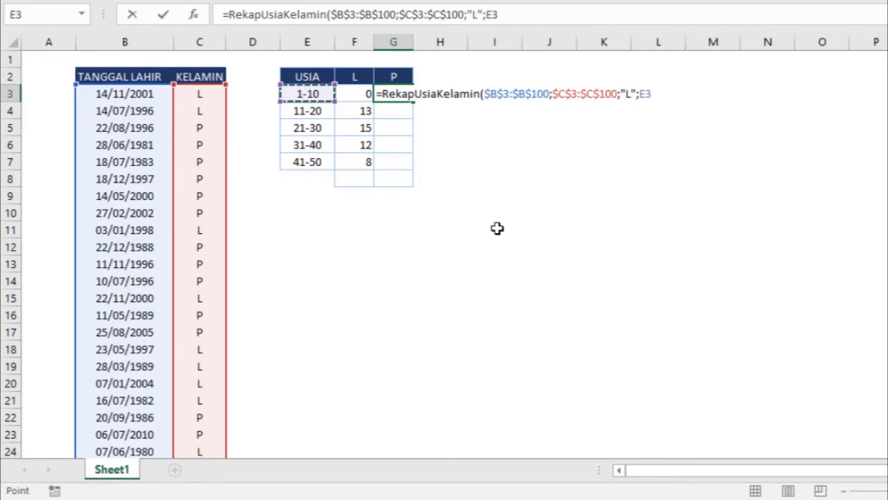
key(Return)
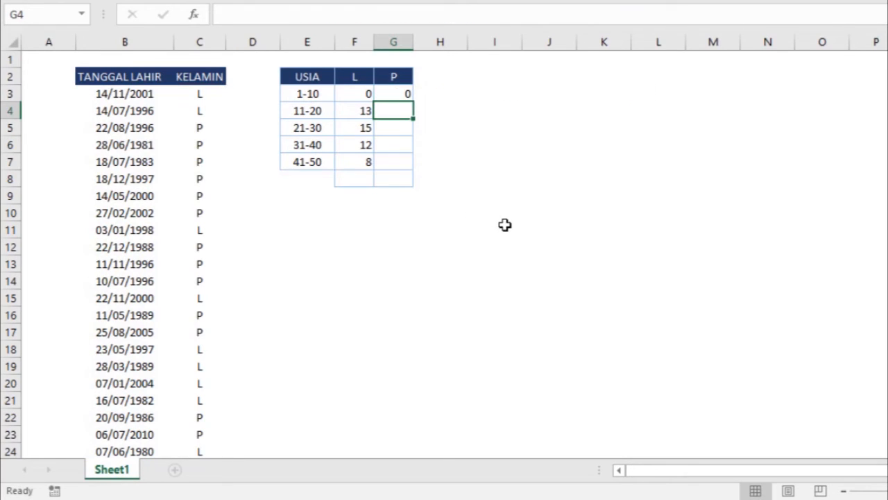
- Change the gender criterion in the G3 formula to "P"
click(402, 93)
double_click(402, 92)
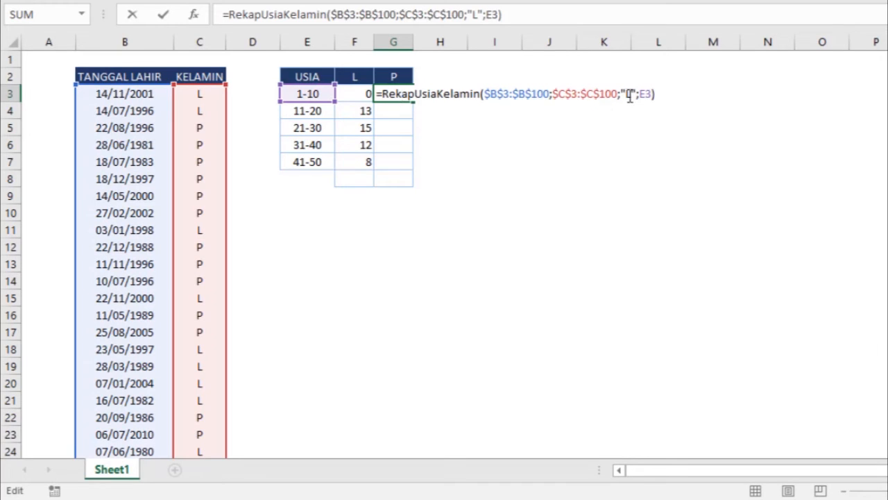
key(BackSpace)
text(P)
key(BackSpace)
text(p)
key(BackSpace)
text(P)
key(Return)
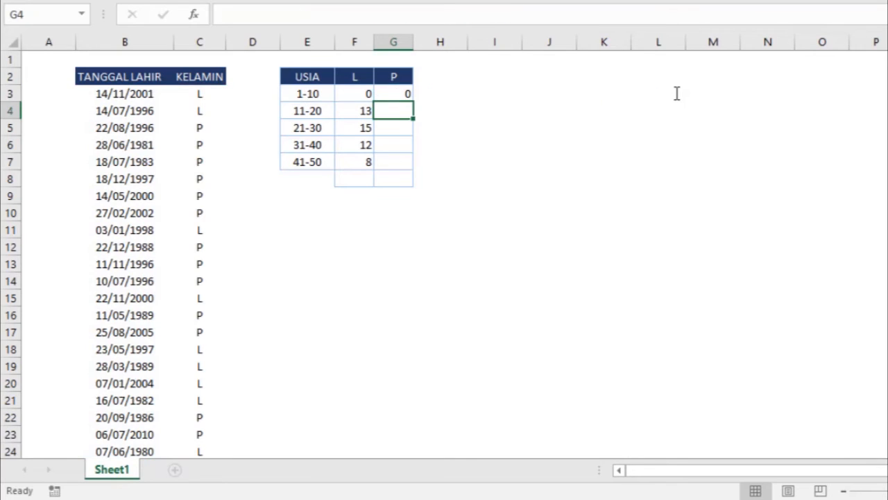
- Fill the G3 formula down through G7 for the remaining age groups
click(403, 94)
drag(414, 101, 412, 164)
click(519, 129)
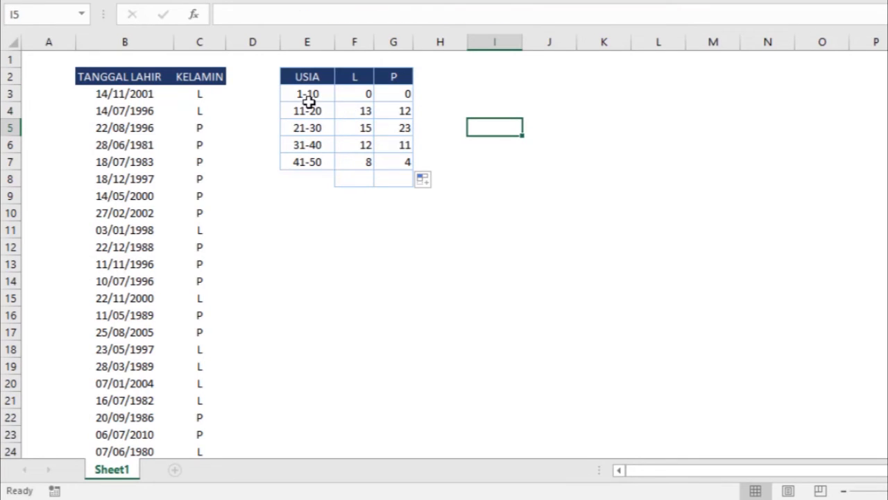
- Examine the P column results and formulas in G3:G7 against their age groups
click(398, 97)
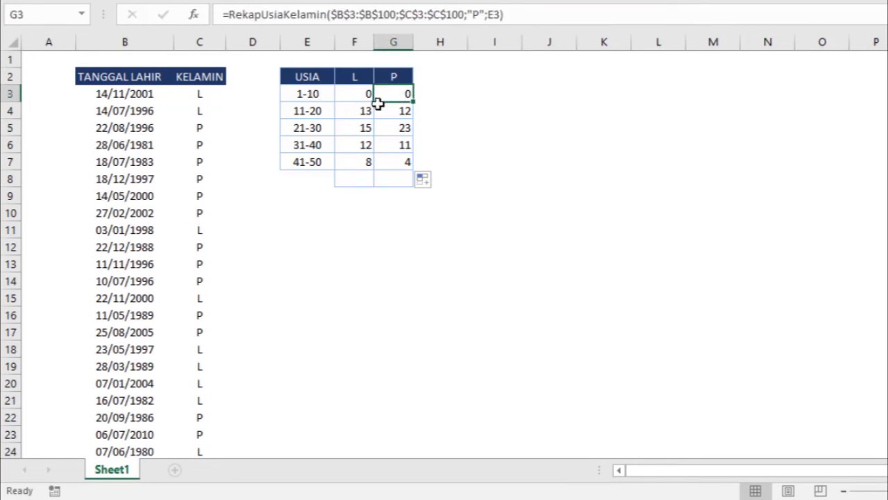
click(401, 112)
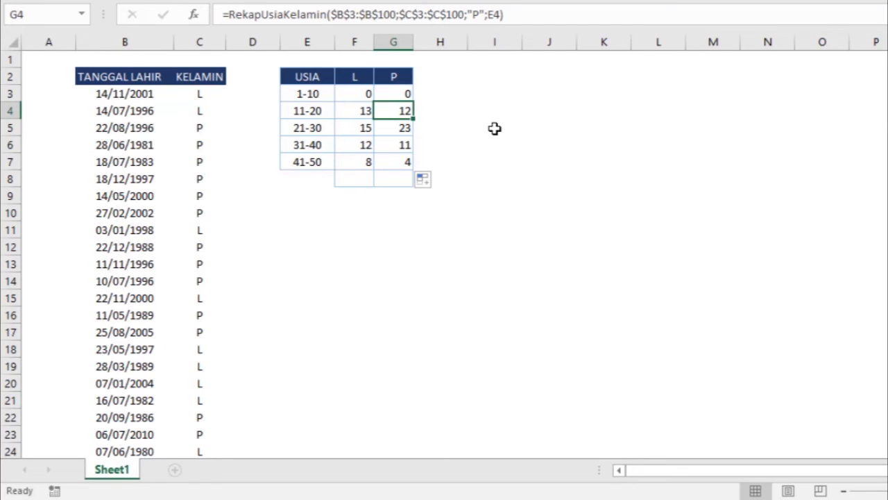
click(402, 129)
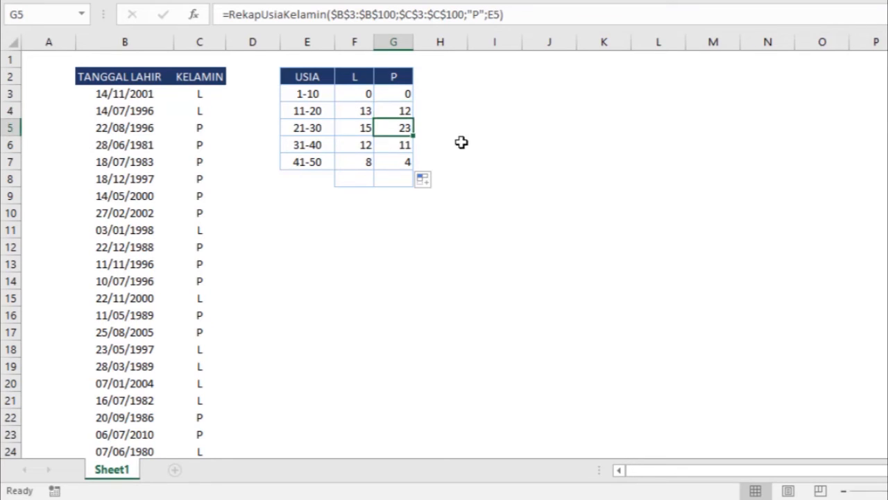
click(317, 148)
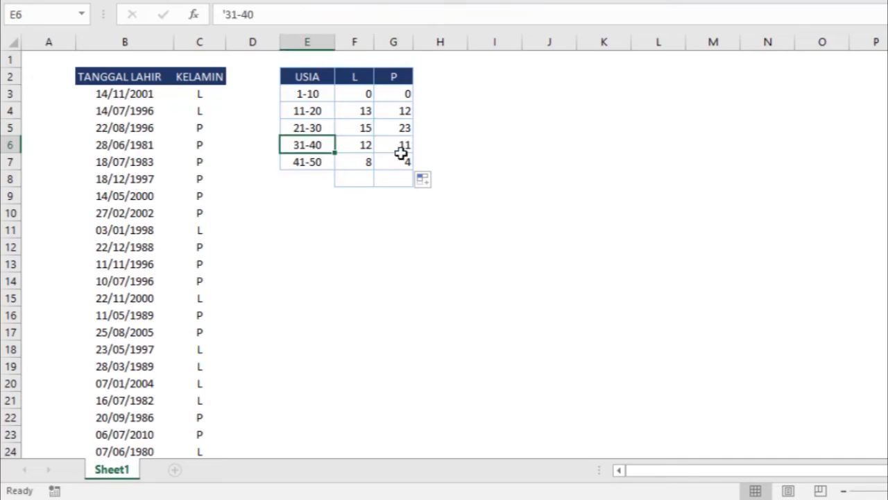
click(401, 148)
click(320, 167)
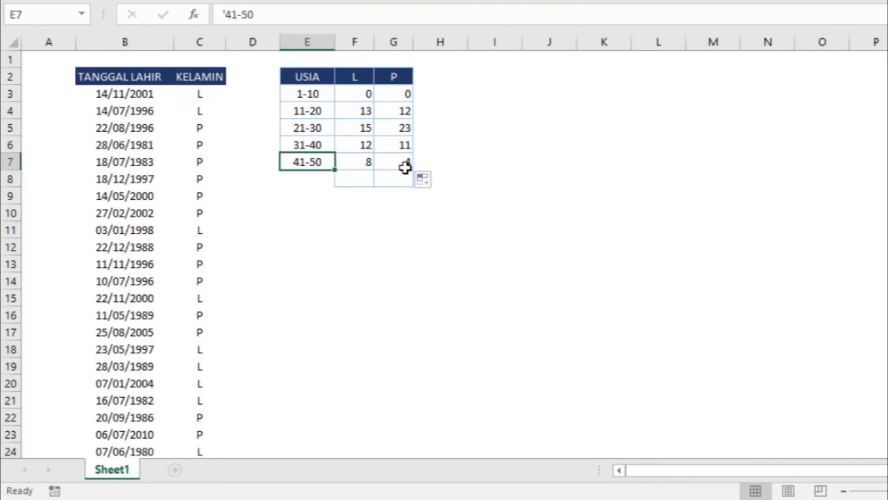
click(404, 167)
click(481, 180)
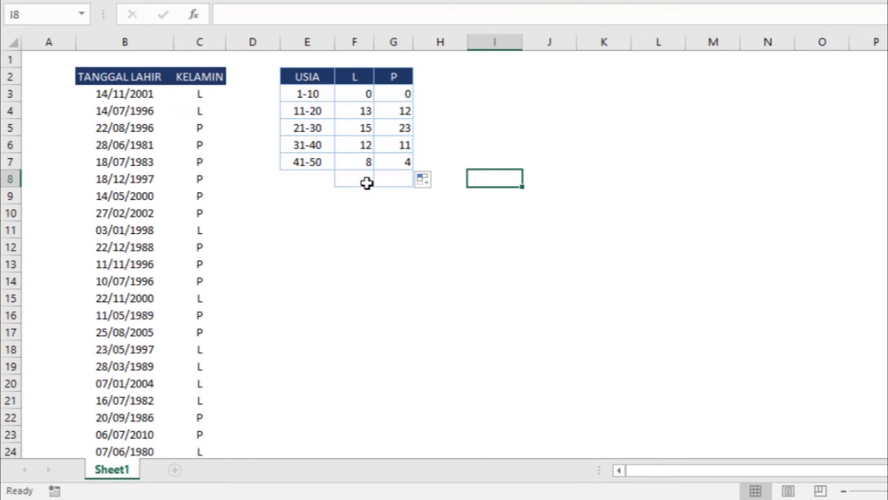
- Total the L column in F8 with a SUM of F3:F7
drag(366, 183, 393, 179)
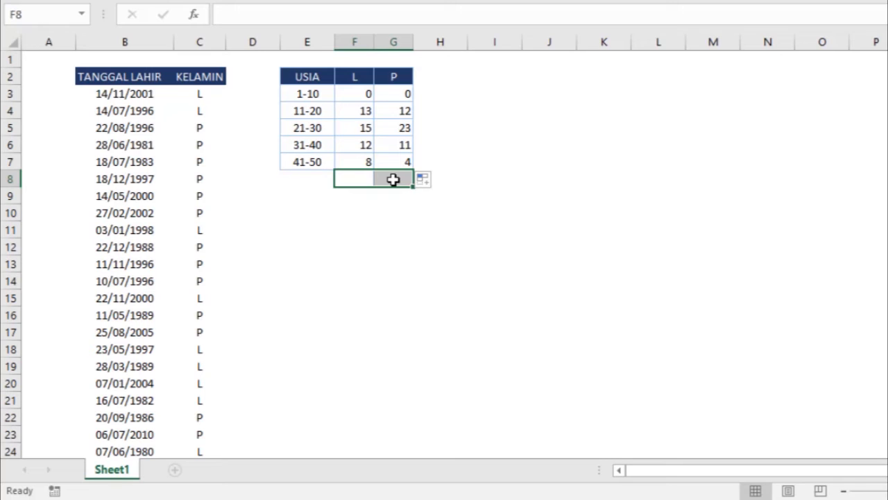
key(Left)
key(Right)
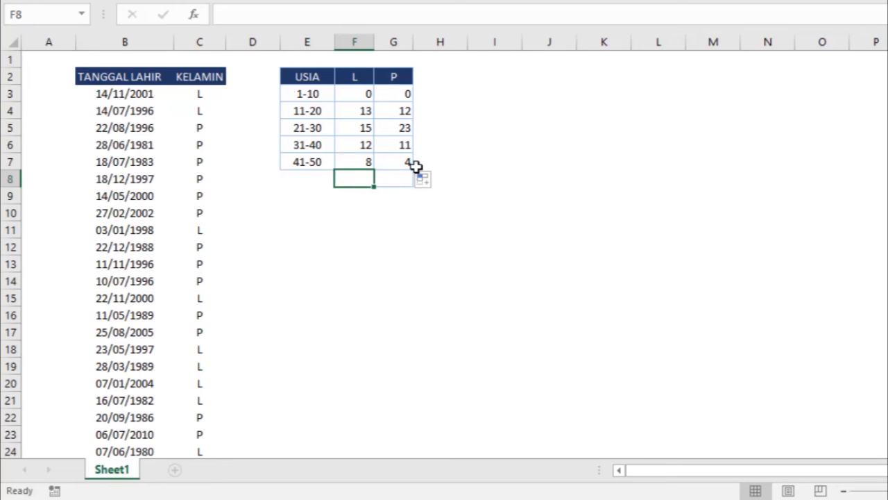
text(=sum()
key(Up)
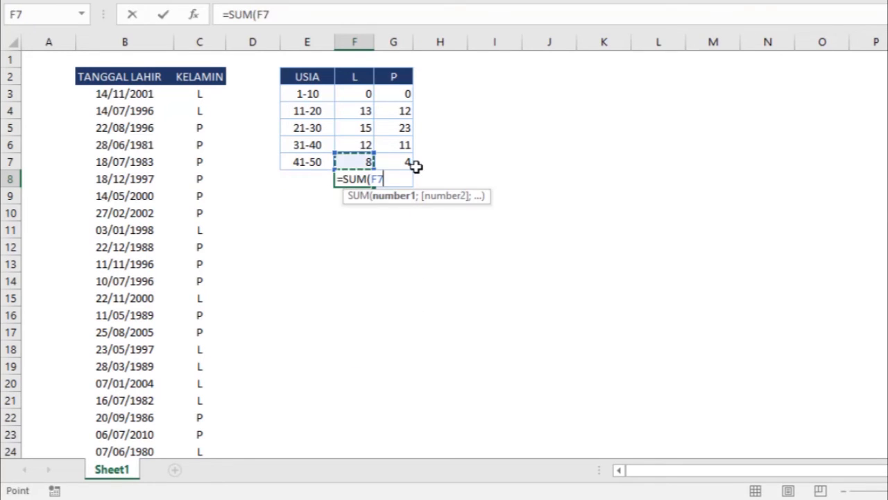
key(shift+Up)
key(shift+Up)
key(shift+Up)
key(shift+Up)
key(Return)
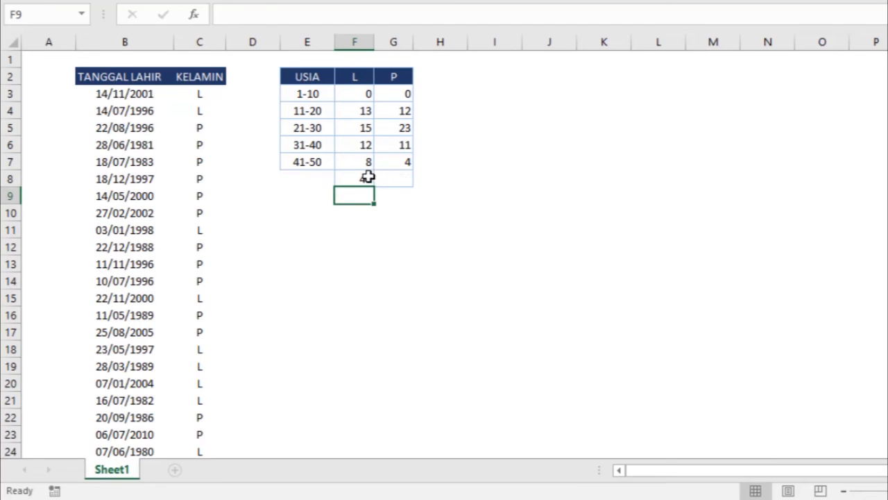
- Copy the SUM formula from F8 across to G8 to total the P column
click(366, 179)
drag(374, 188, 408, 186)
click(481, 184)
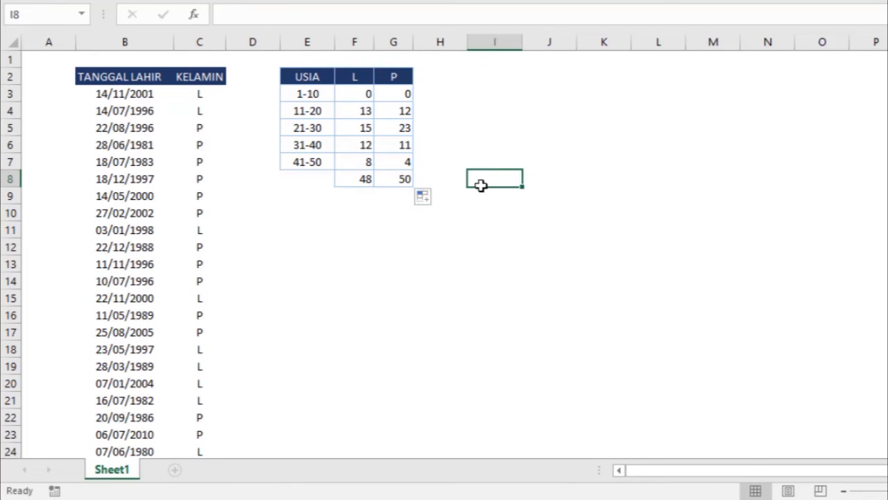
- Check the number of entries in the KELAMIN range C3:C100
click(376, 218)
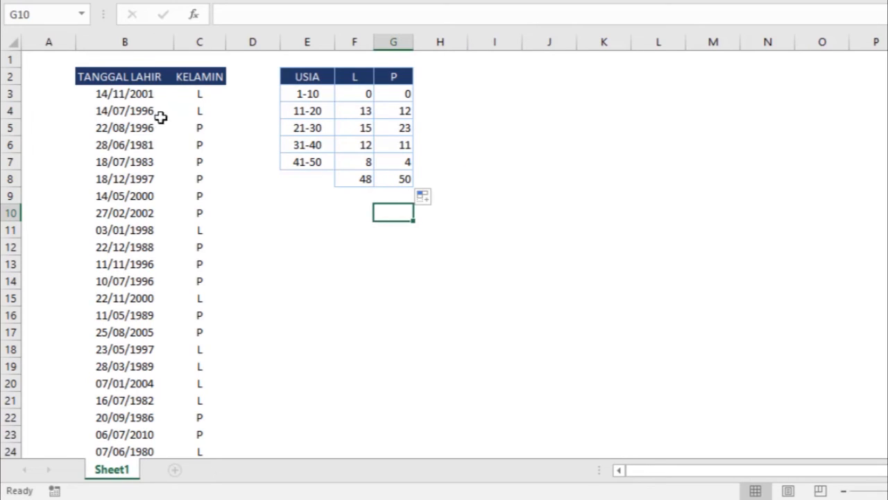
click(209, 88)
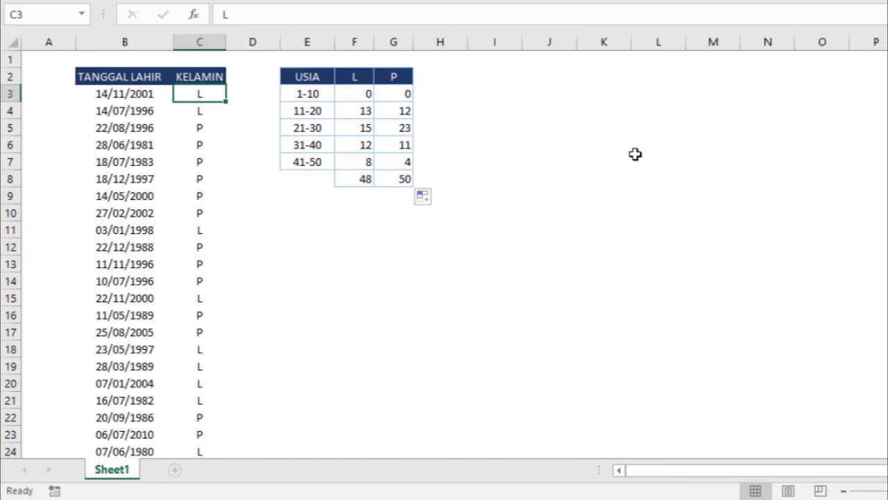
key(ctrl+shift+Down)
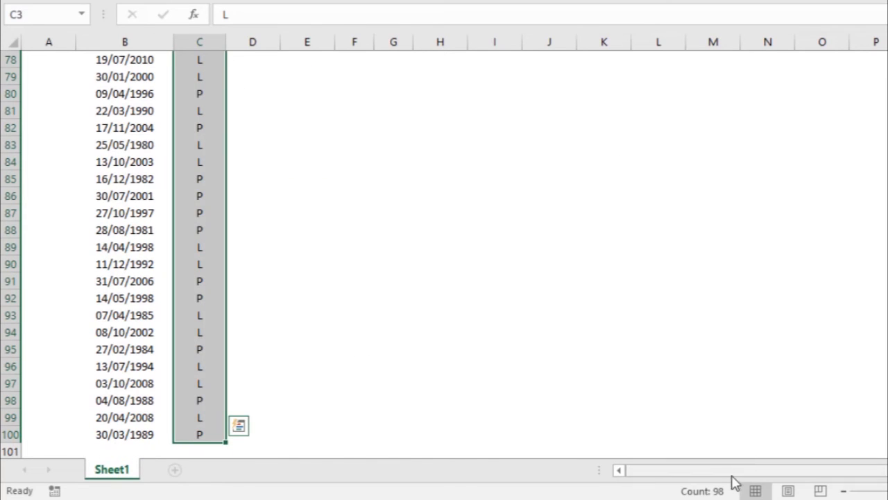
key(ctrl+Up)
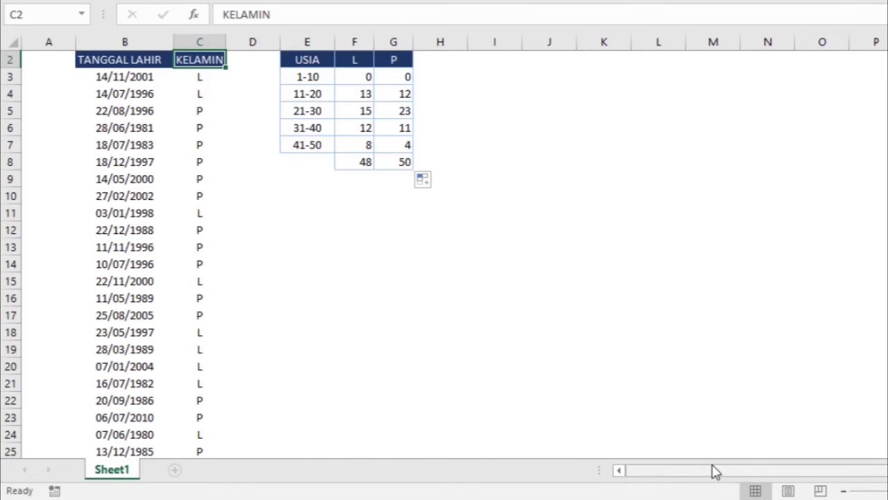
- Sum F8:G8 in I8 as a temporary check of the overall total, and clear the cell
click(482, 163)
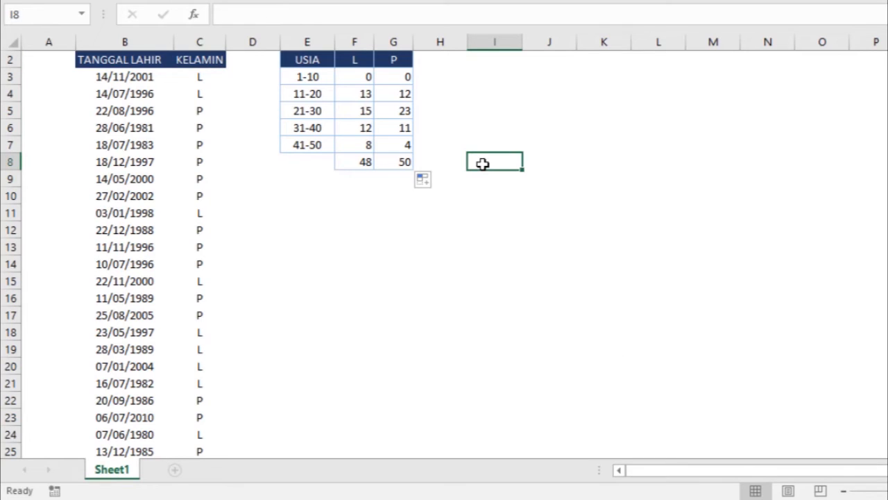
text(=sum)
key(Tab)
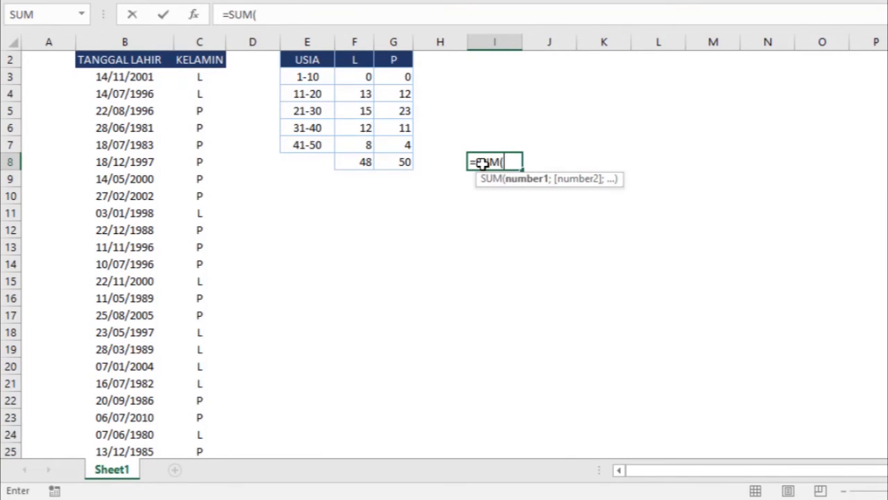
key(Left)
key(Left)
key(shift+Left)
key(Return)
key(Up)
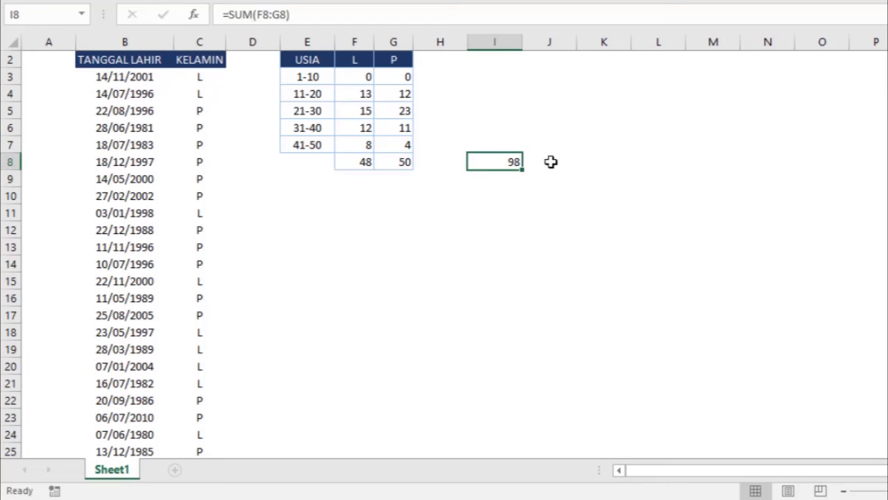
click(637, 250)
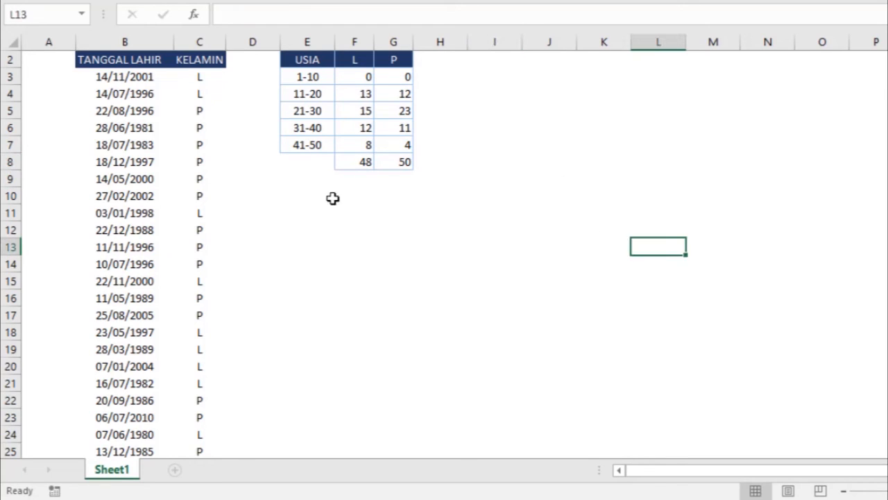
- Begin a COUNTIF formula in F10 with the gender range C3:C100 as its range
click(349, 200)
text(=count)
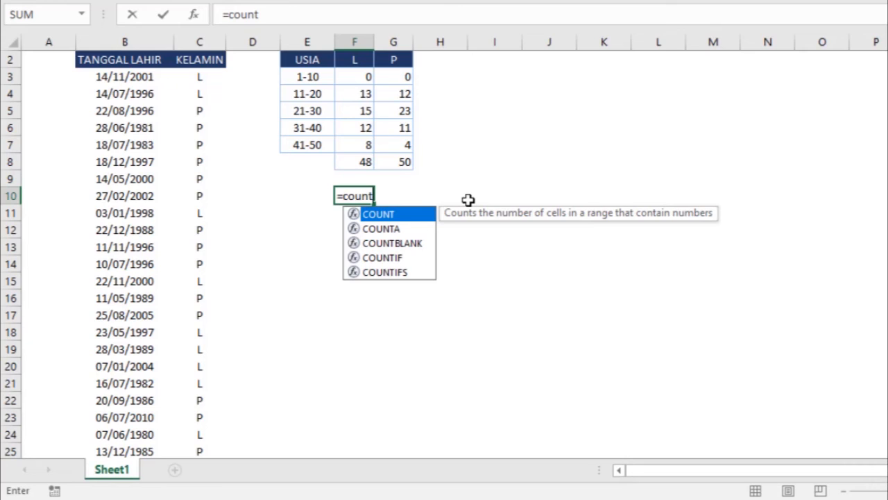
key(Down)
key(Down)
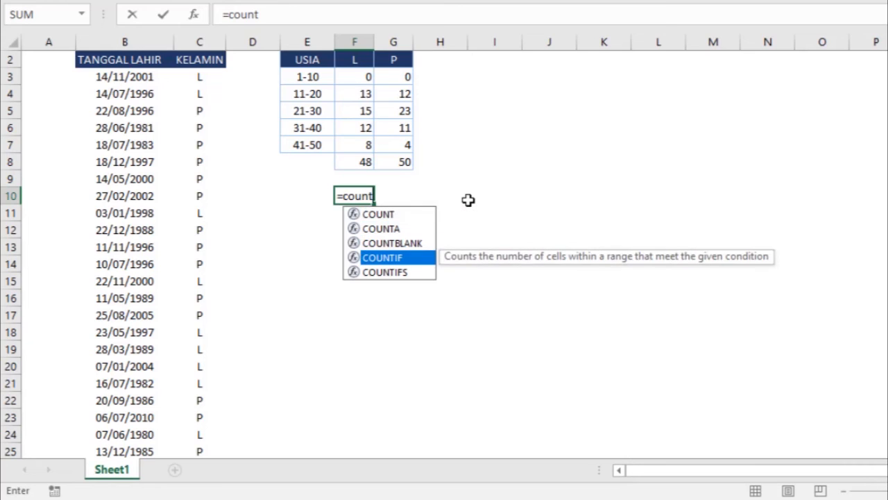
key(Tab)
key(Left)
key(Left)
key(Left)
key(ctrl+Up)
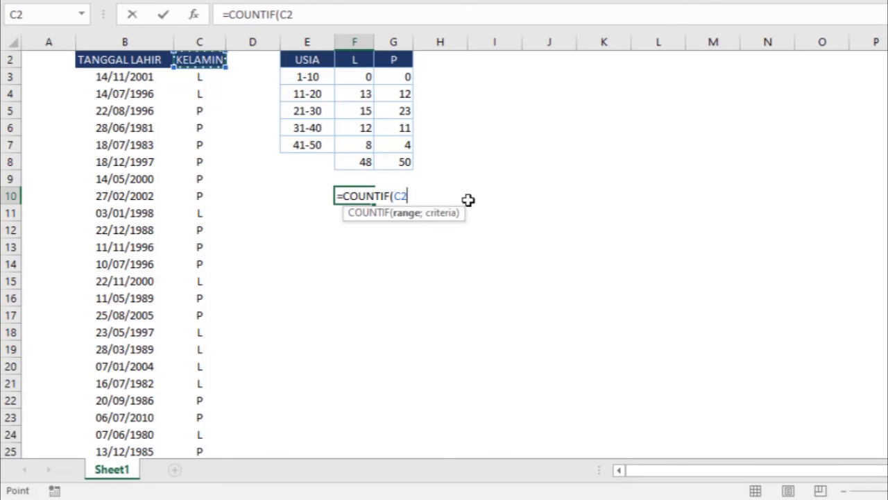
key(Down)
key(ctrl+shift+Down)
- Complete the F10 COUNTIF formula with the criterion "L" and compare its result with the L total in F8
text(;)
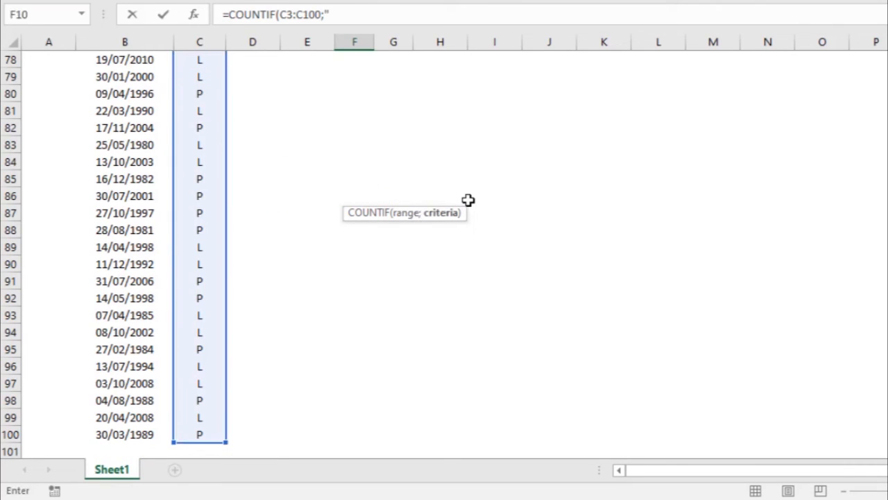
text("L"))
key(ctrl+Return)
key(Up)
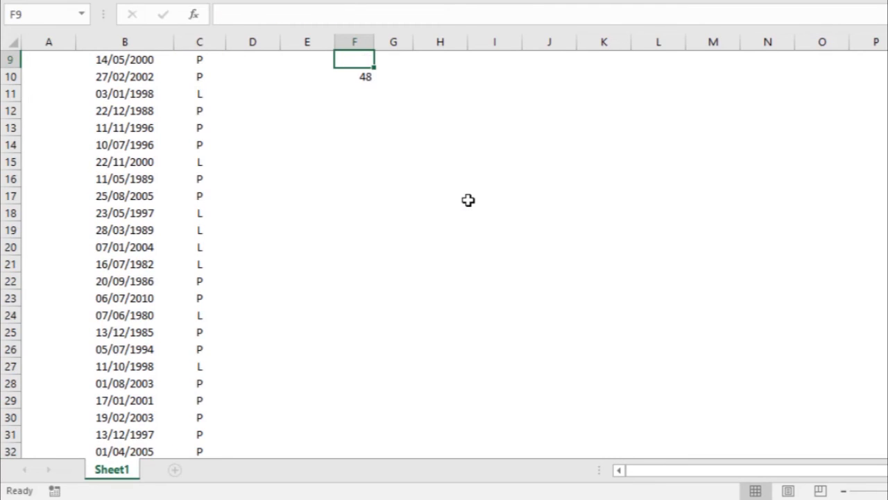
key(Up)
key(Up)
key(Up)
scroll(444, 204, up, 2)
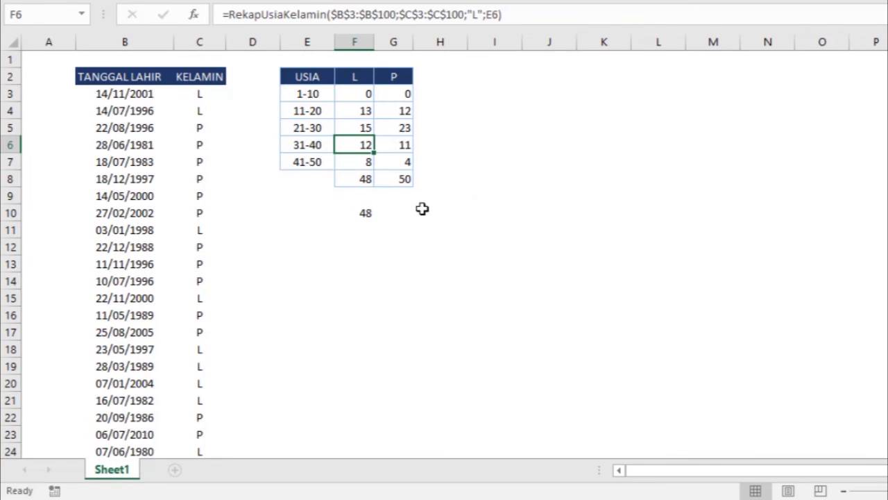
click(368, 212)
click(448, 210)
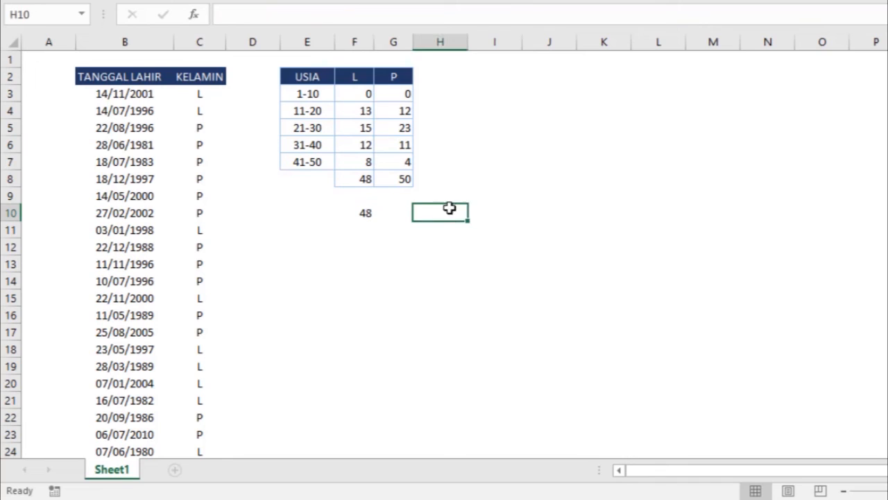
- Begin a COUNTIF formula in G10 with the gender range C3:C100 as its range
click(407, 211)
text(=)
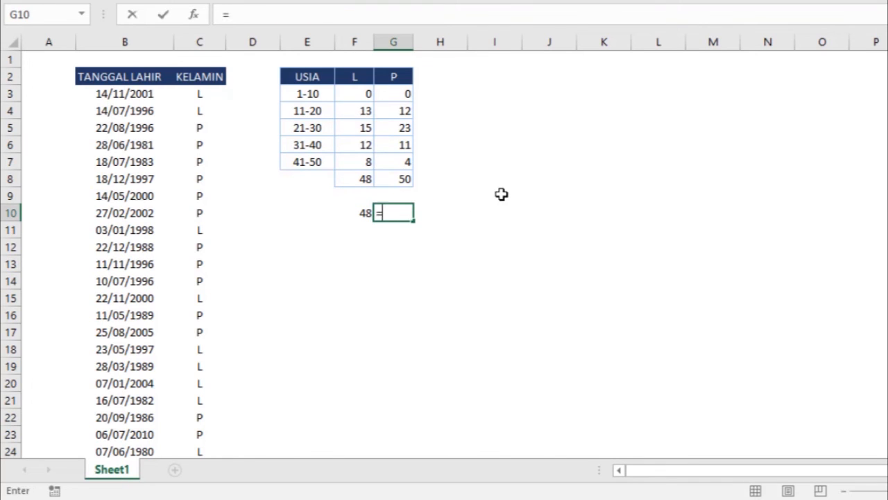
text(coun)
key(Down)
key(Down)
key(Down)
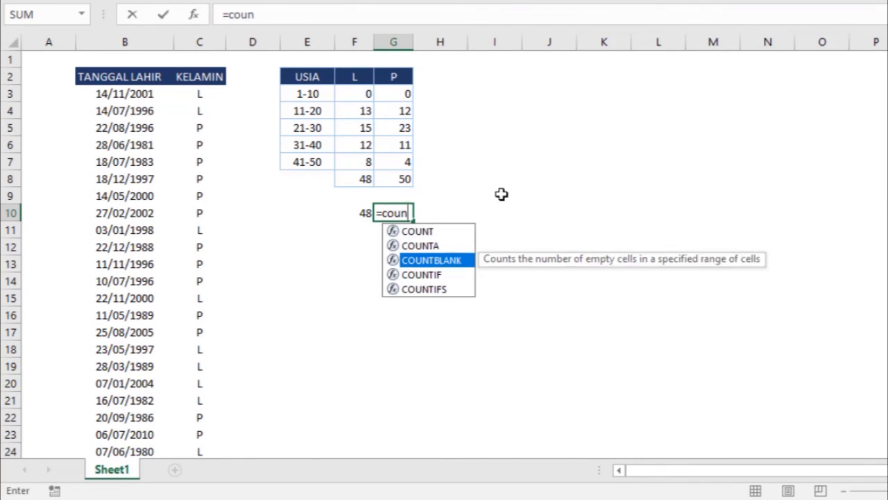
key(Tab)
key(Left)
key(Left)
key(Left)
key(Left)
key(ctrl+Up)
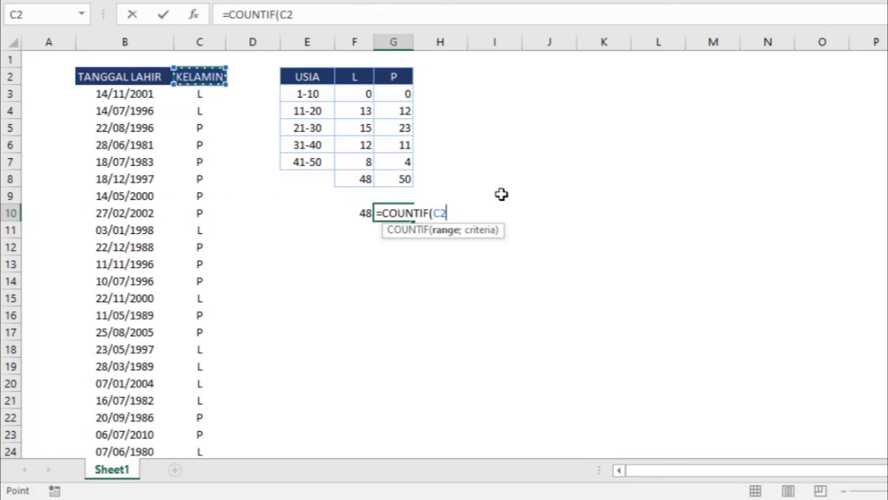
key(Down)
key(ctrl+shift+Down)
text(;)
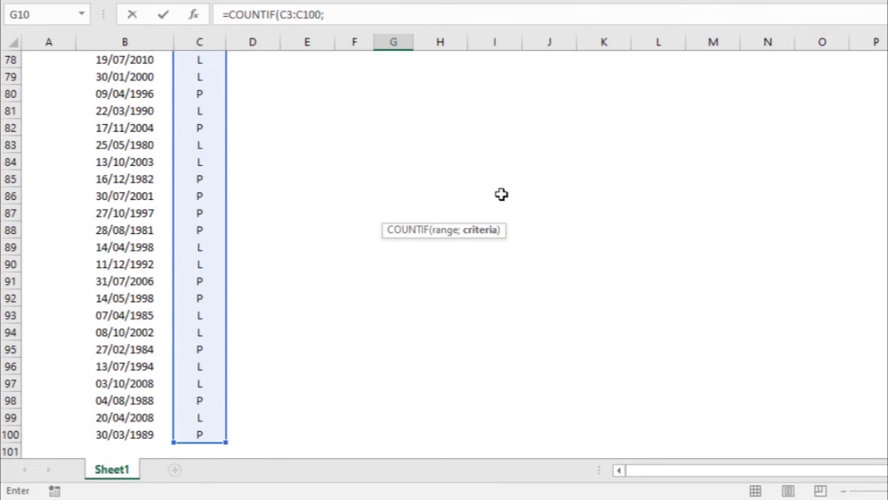
- Complete the G10 COUNTIF formula with the criterion "P" and compare its result with the P total in G8
text("P")
key(Return)
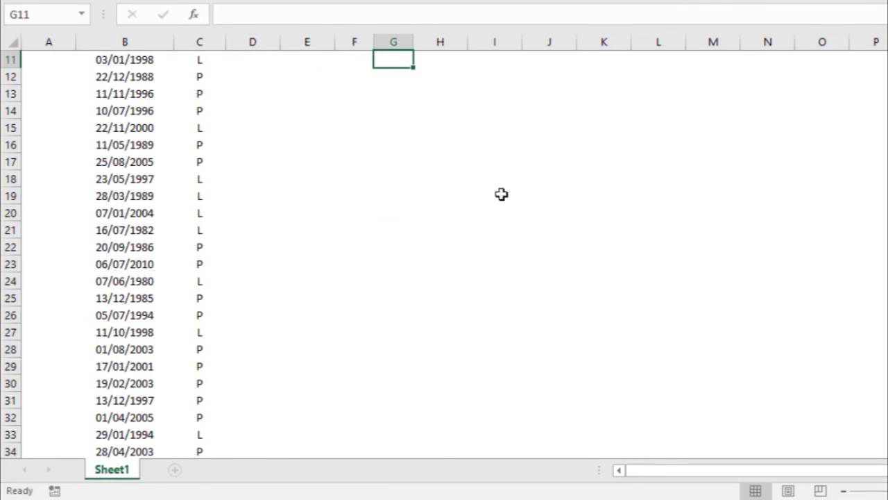
scroll(501, 194, up, 3)
click(403, 213)
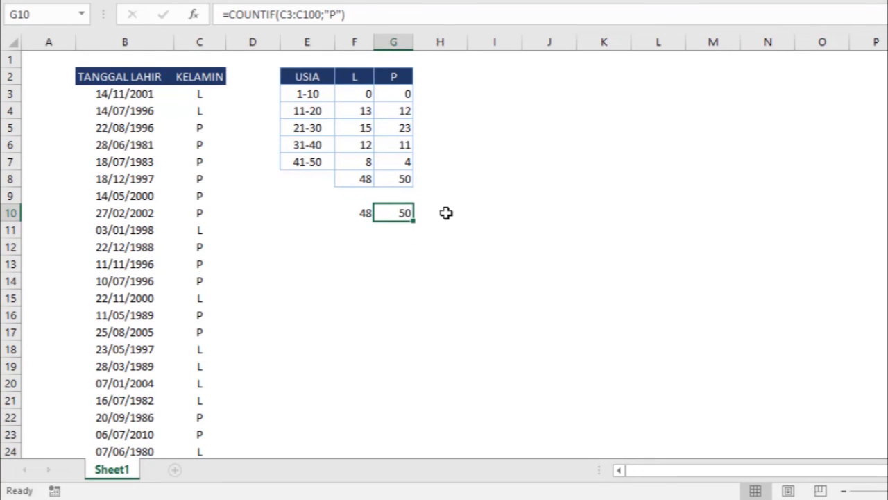
double_click(397, 212)
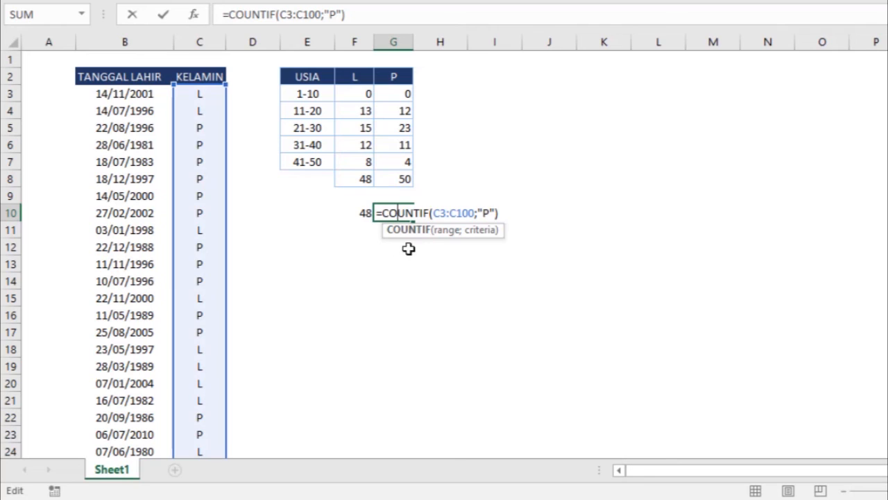
key(Escape)
click(466, 264)
- Review the L and P totals in F8:G8, the age groups in E3:E7 and their recap results in F3:G7
drag(364, 184, 381, 182)
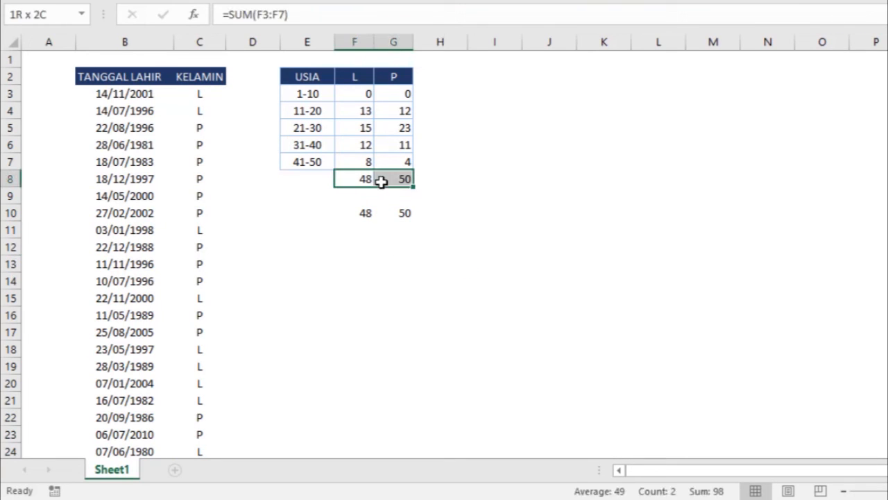
click(498, 175)
drag(297, 95, 308, 162)
drag(343, 93, 405, 164)
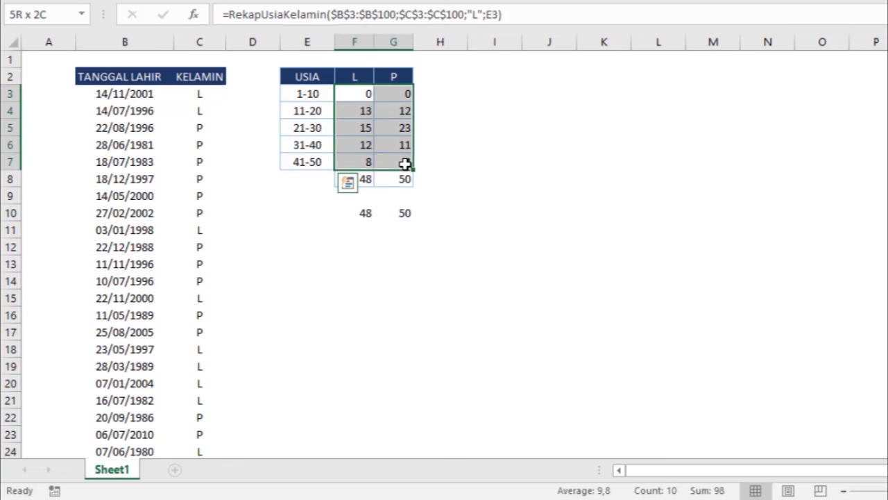
click(455, 128)
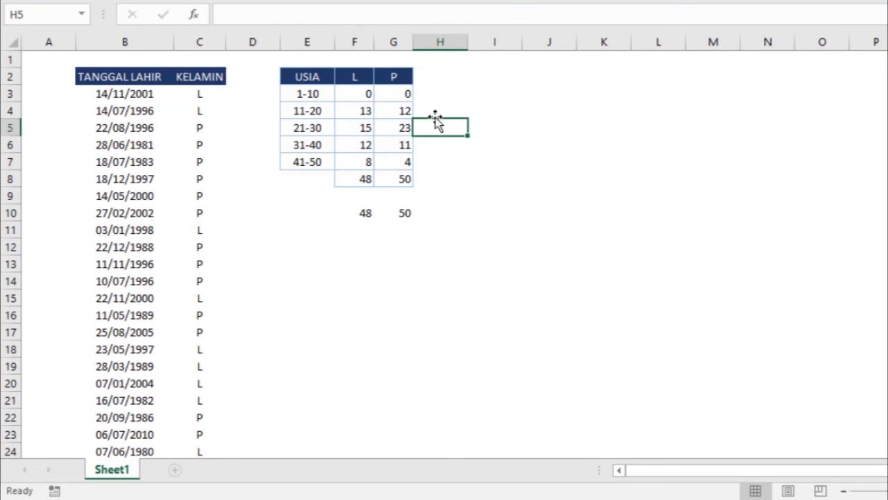
drag(369, 95, 403, 163)
click(501, 143)
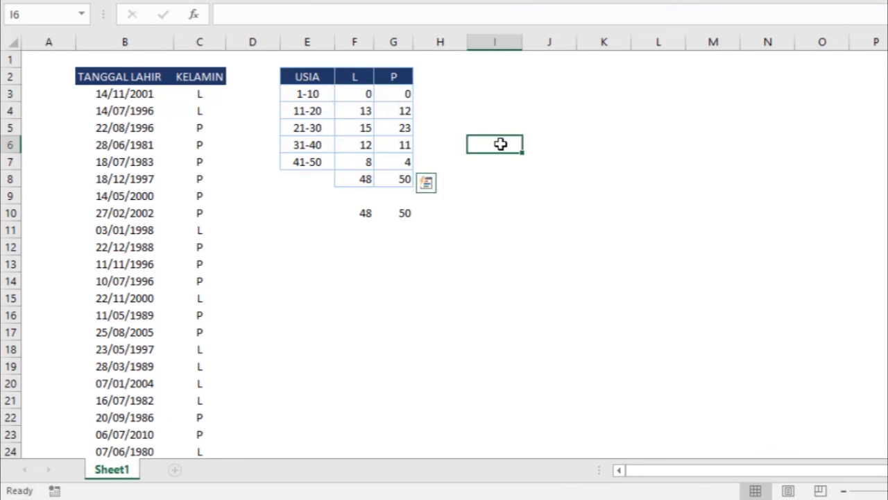
- Clear the COUNTIF check formulas from F10:G10
click(357, 213)
click(385, 211)
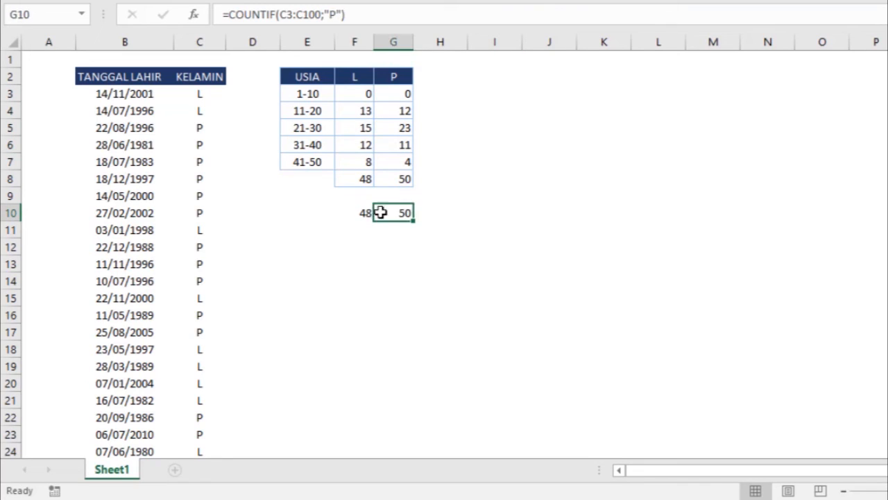
drag(366, 213, 389, 214)
key(Delete)
click(535, 194)
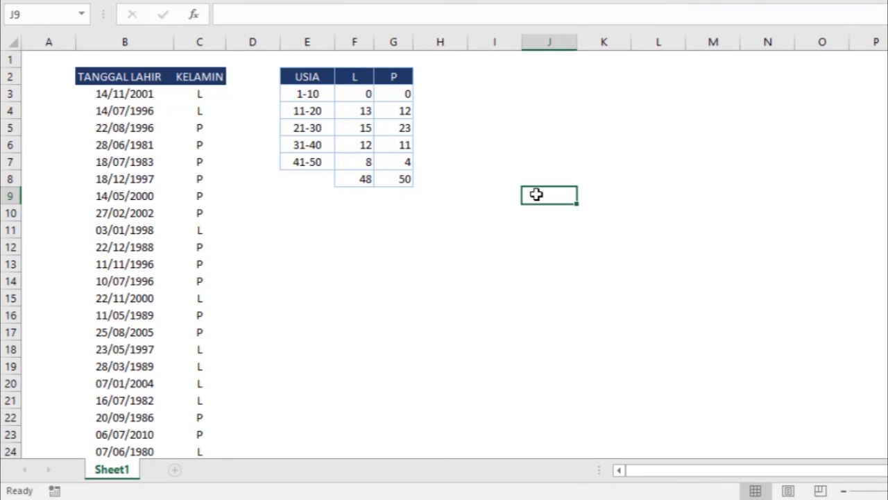
- Inspect the RekapUsiaKelamin formulas for L and P in the 1-10 and 11-20 age rows
click(362, 95)
click(378, 92)
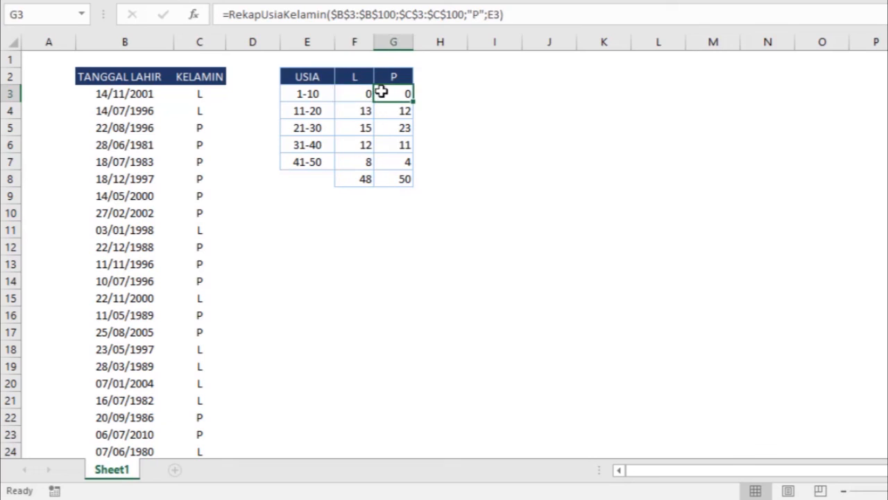
click(357, 109)
click(411, 111)
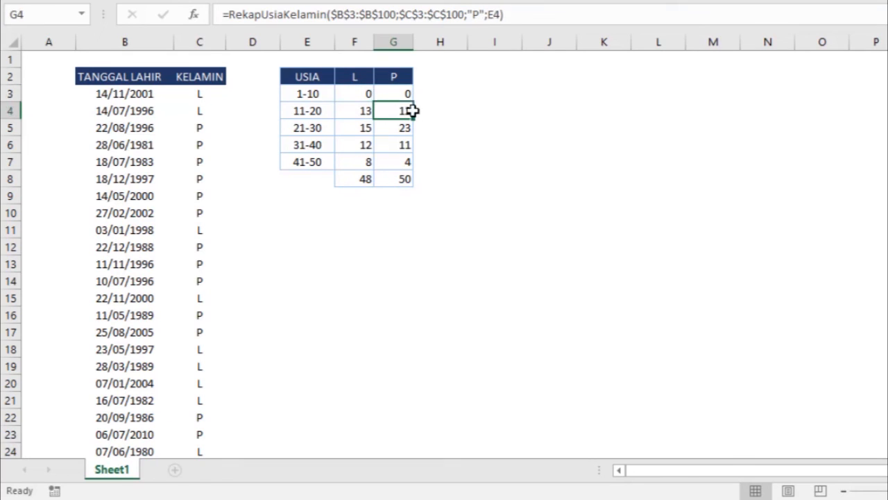
click(458, 129)
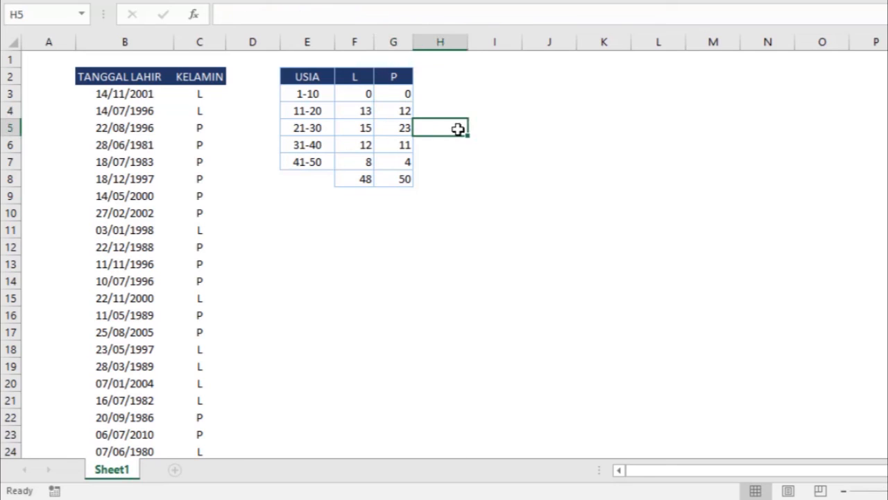